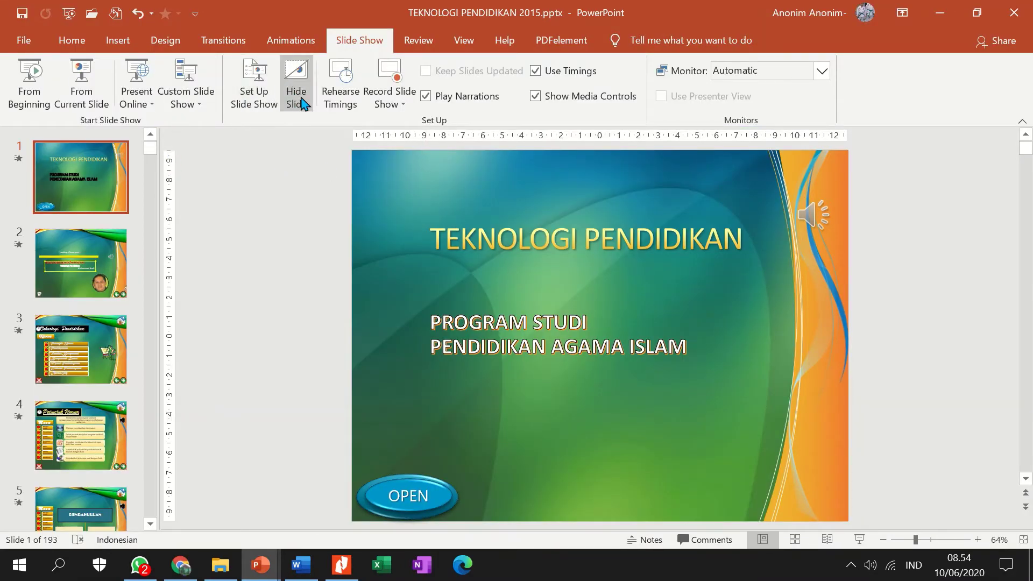
Set up the slide show to loop continuously until Esc and apply the setting
left_click(256, 99)
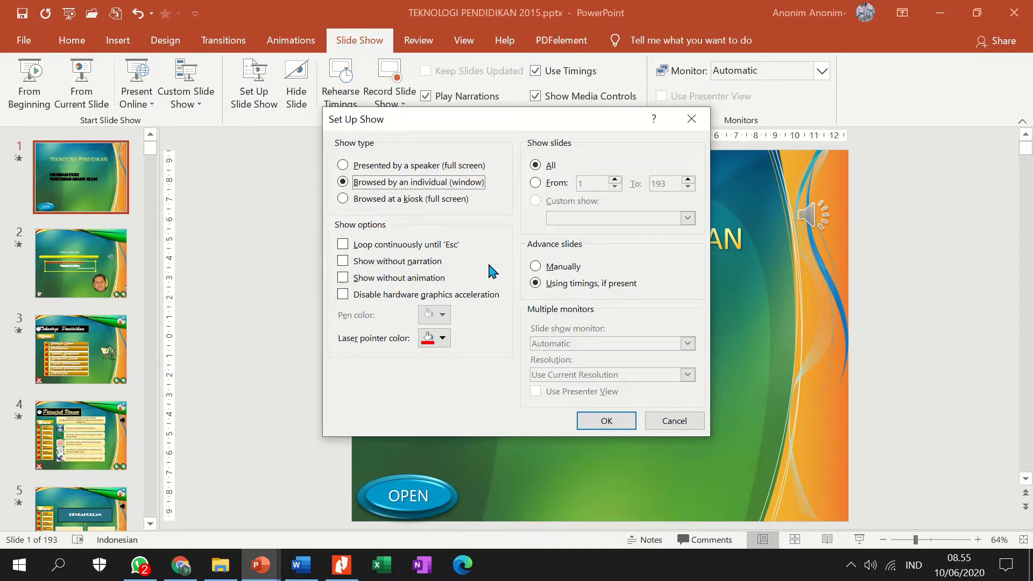
left_click(410, 252)
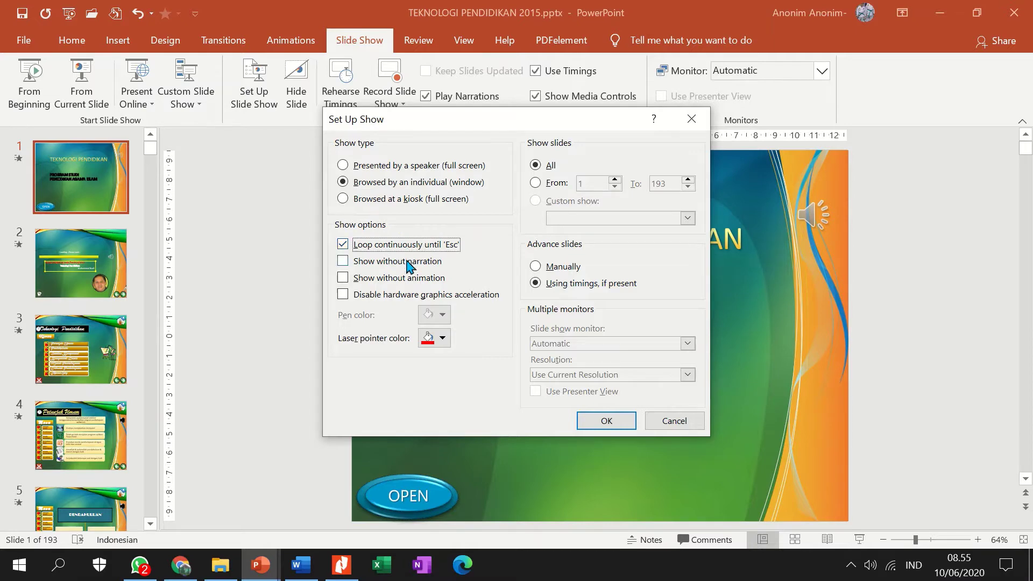
left_click(606, 422)
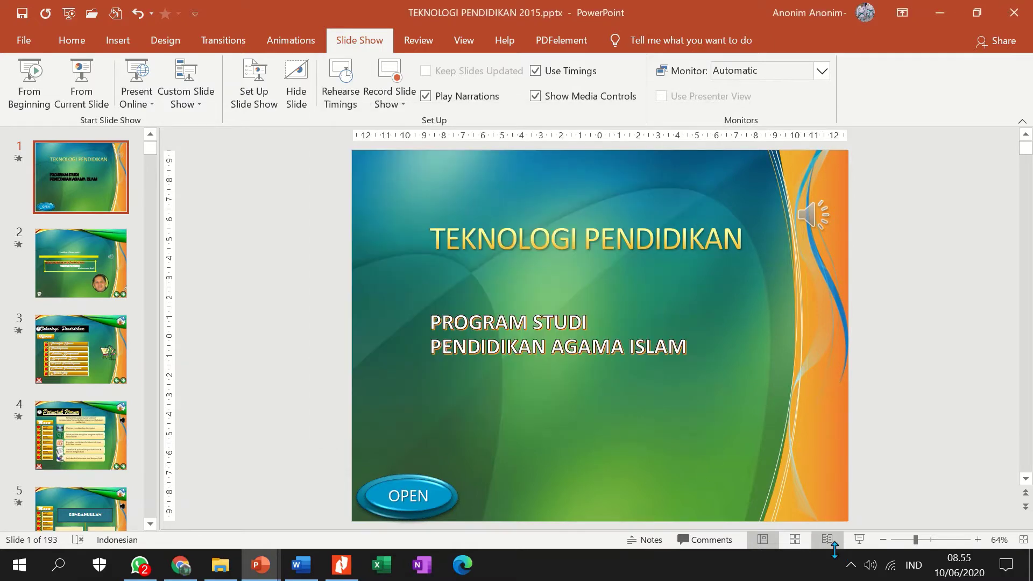
Preview the windowed slide show from the first slide, advance to the second slide and exit the show
left_click(859, 540)
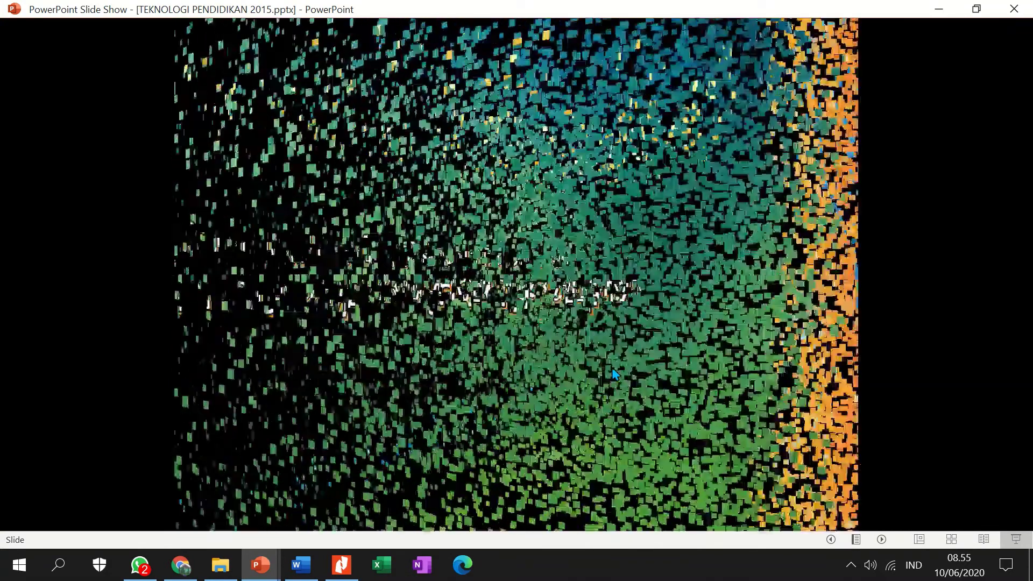
left_click(612, 367)
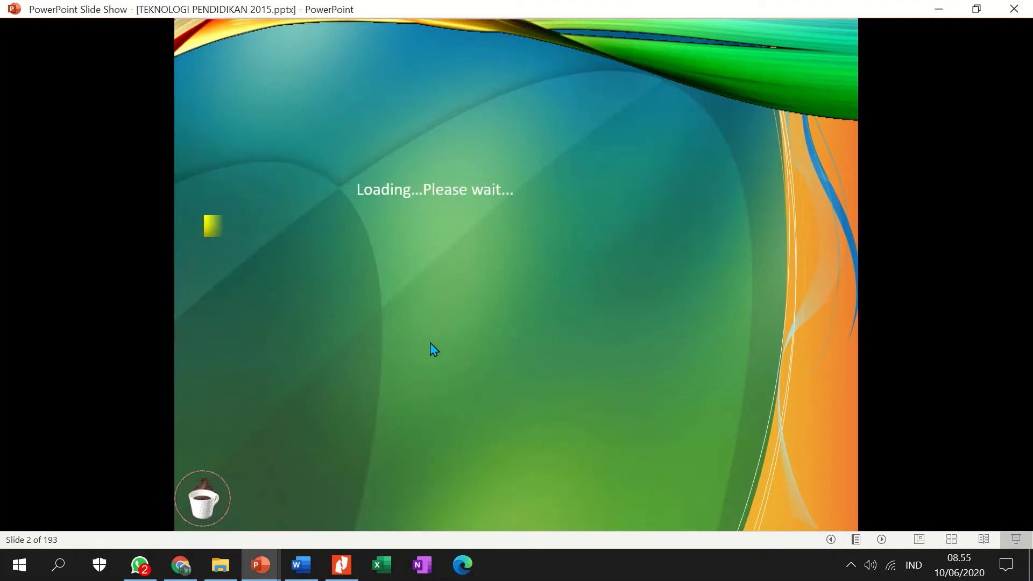
key("Escape")
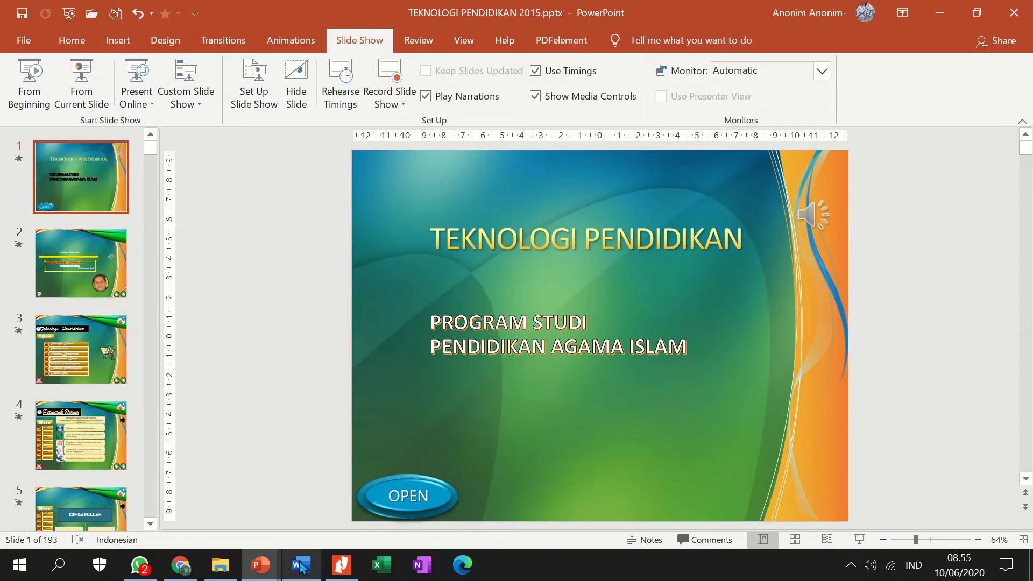
Switch to YouTube Studio in Chrome, search the channel for "teknolo" and play the TEKNOLOGI PENDIDIKAN 2015 video on YouTube
mouse_move(266, 577)
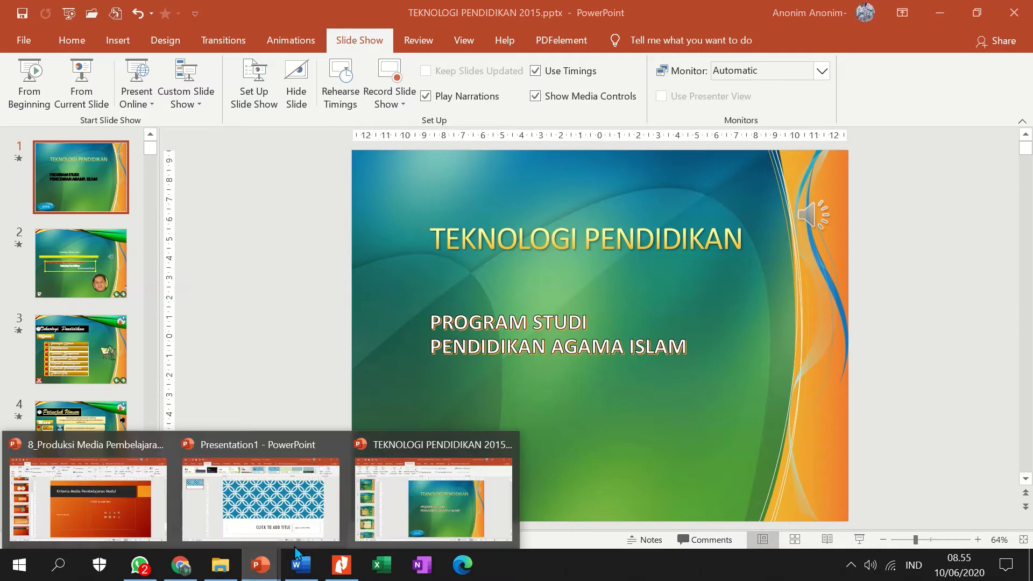
left_click(296, 529)
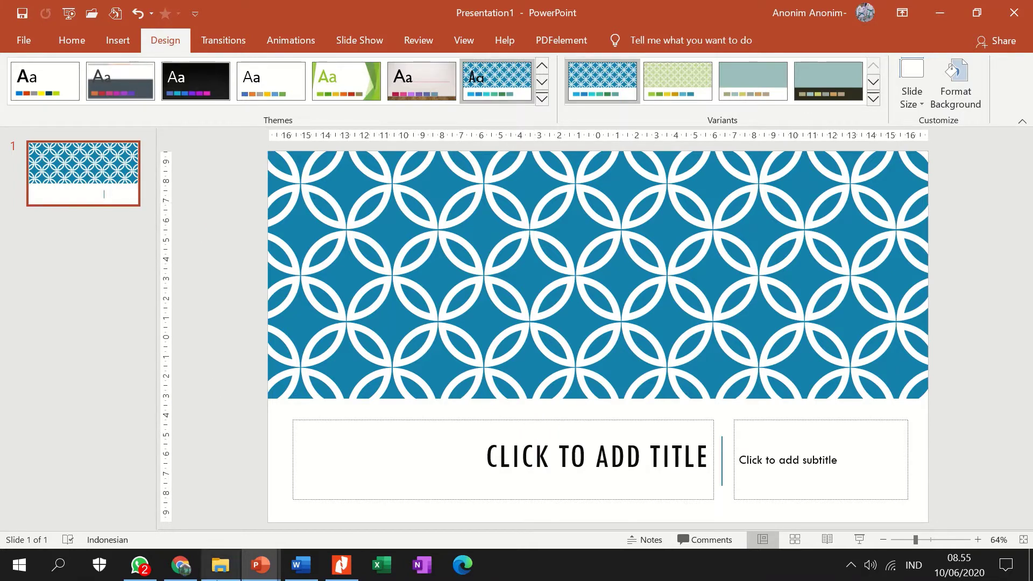
left_click(182, 575)
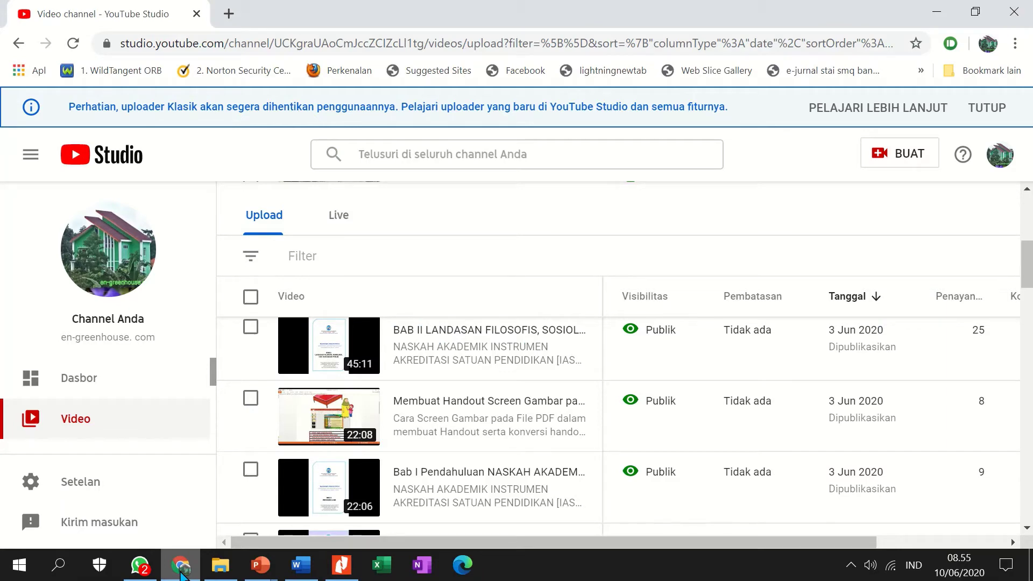
left_click(407, 156)
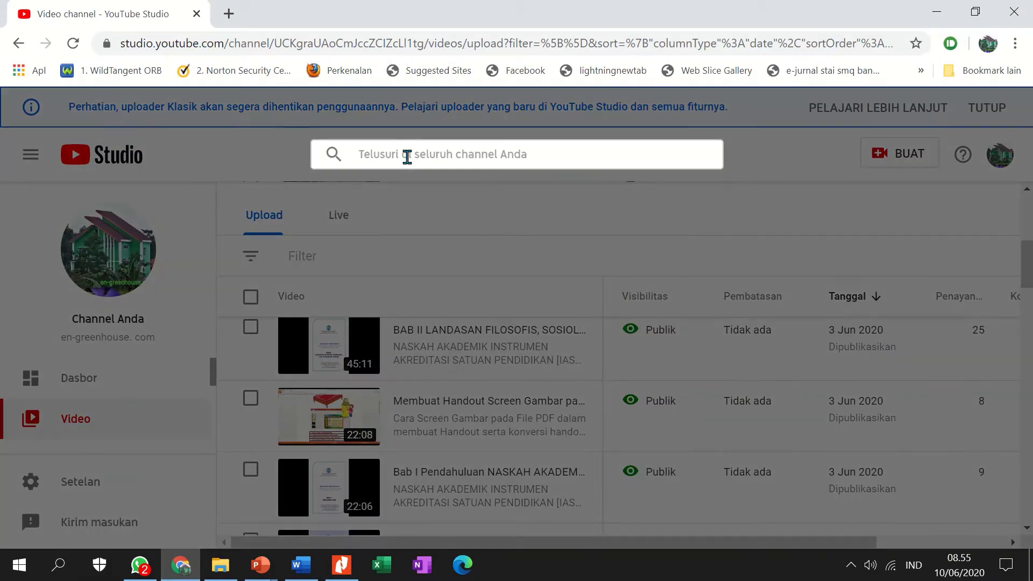
type("teknolo")
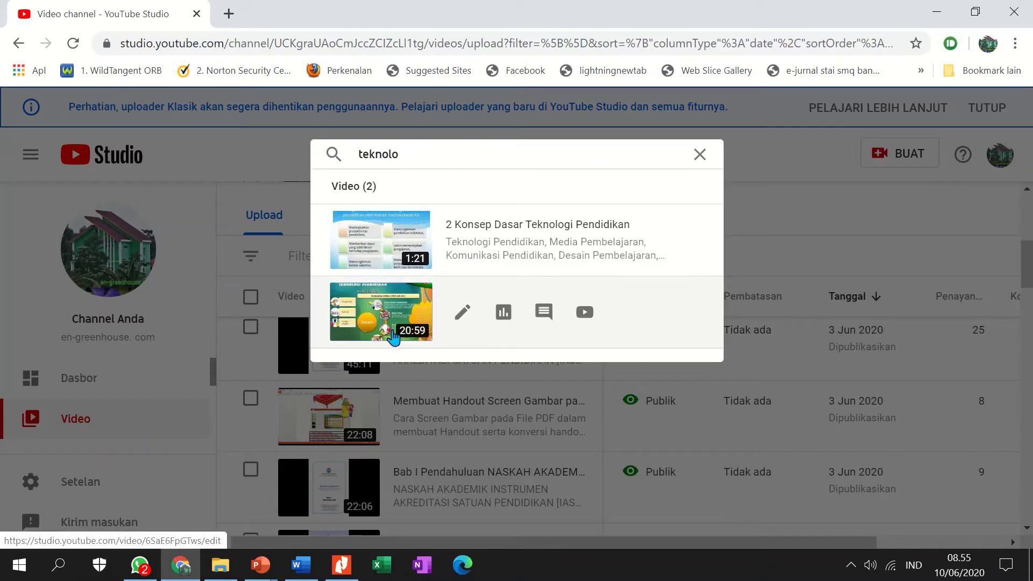
left_click(393, 336)
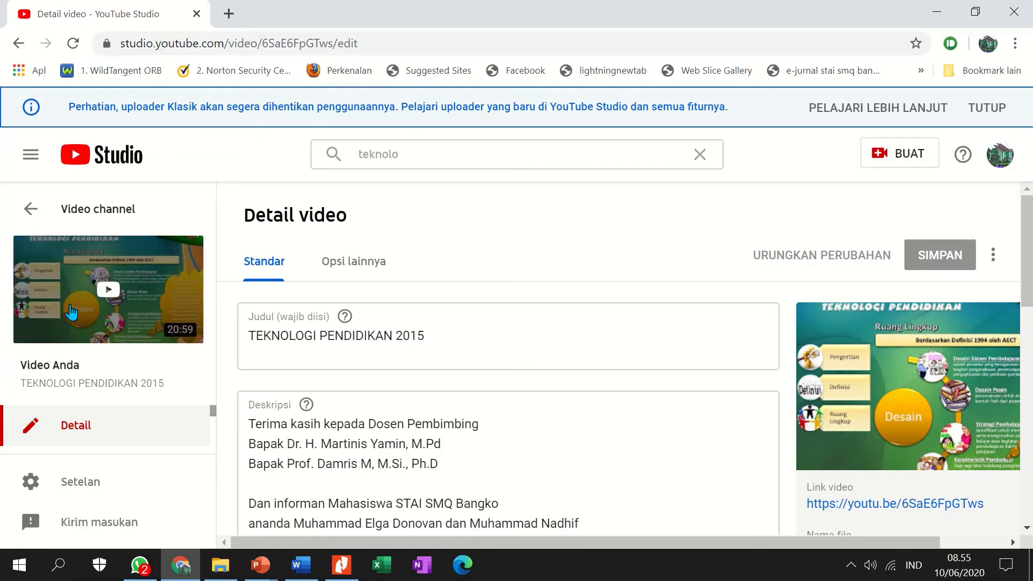
left_click(108, 291)
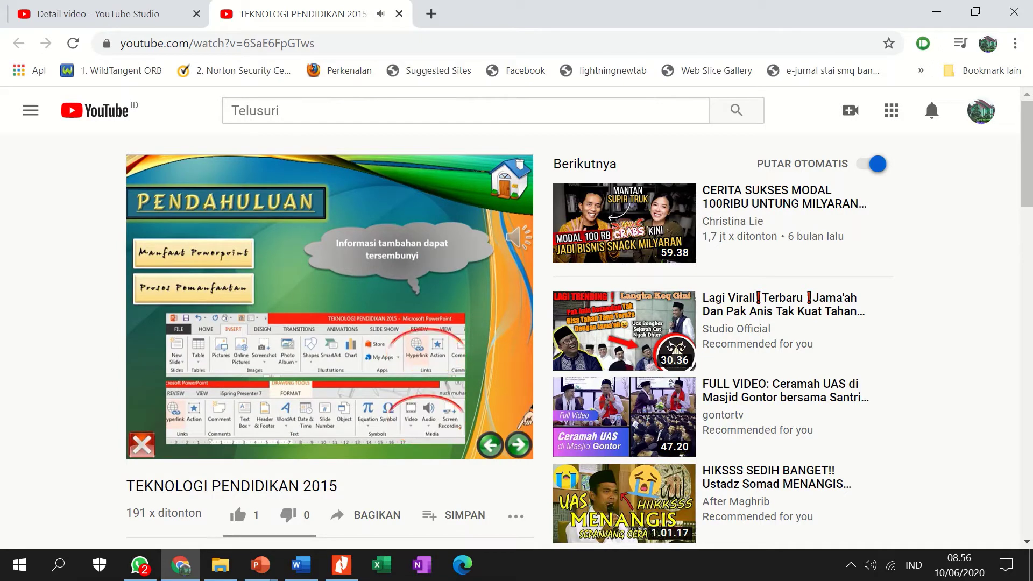
Close the YouTube video page, minimize the browser and return to Presentation1 in PowerPoint
mouse_move(375, 22)
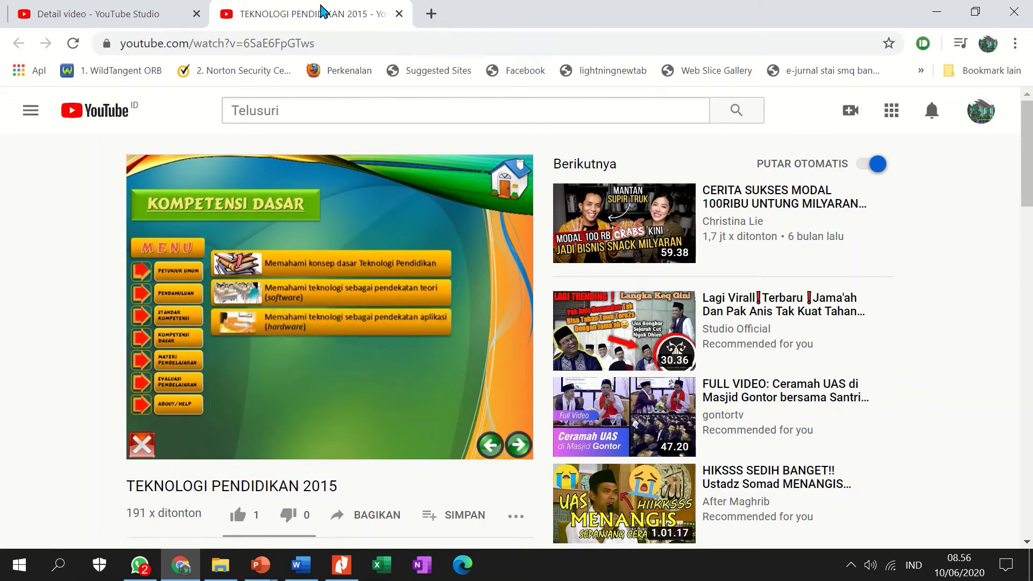
left_click(398, 14)
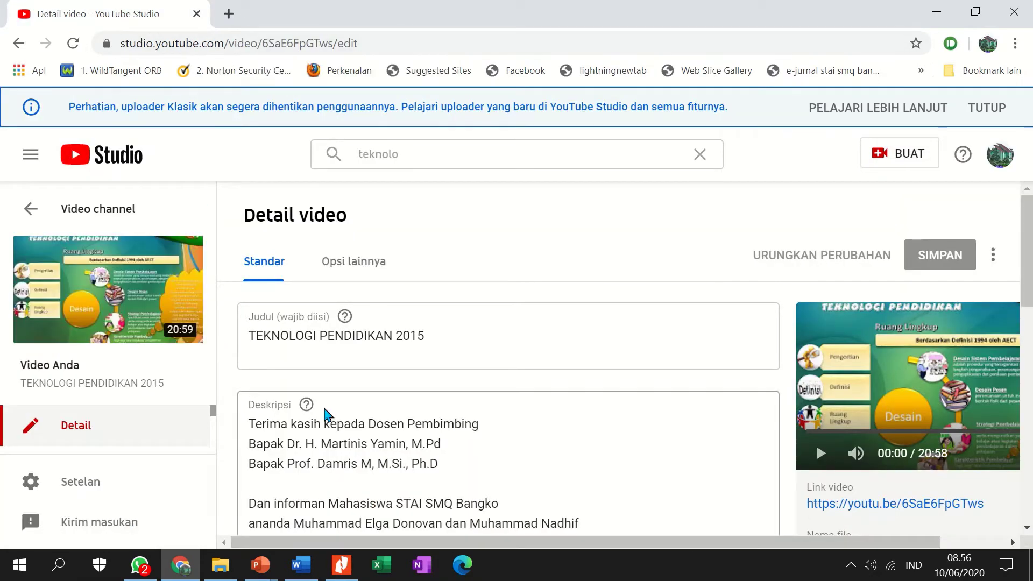
left_click(936, 11)
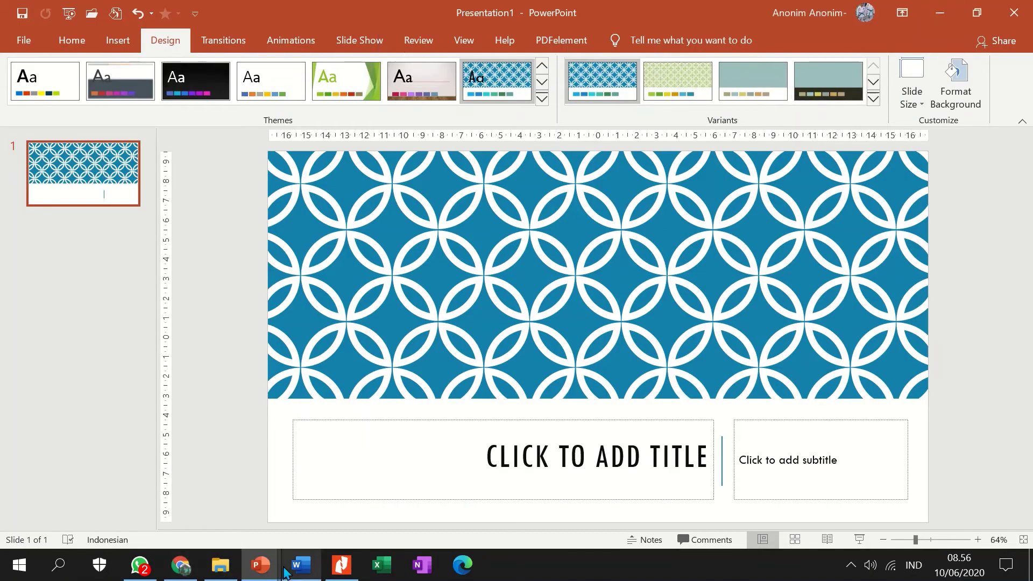
mouse_move(257, 568)
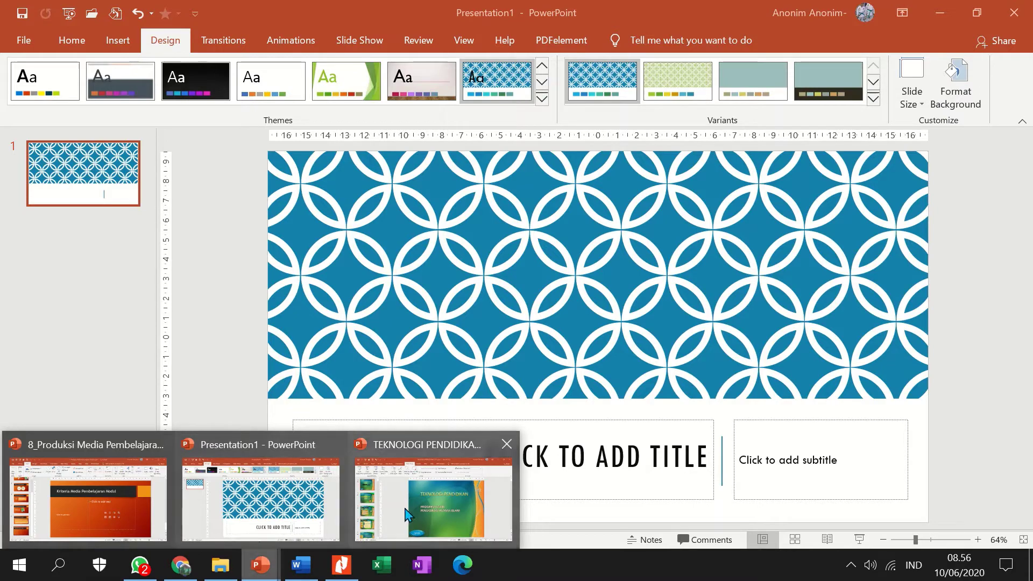
left_click(313, 517)
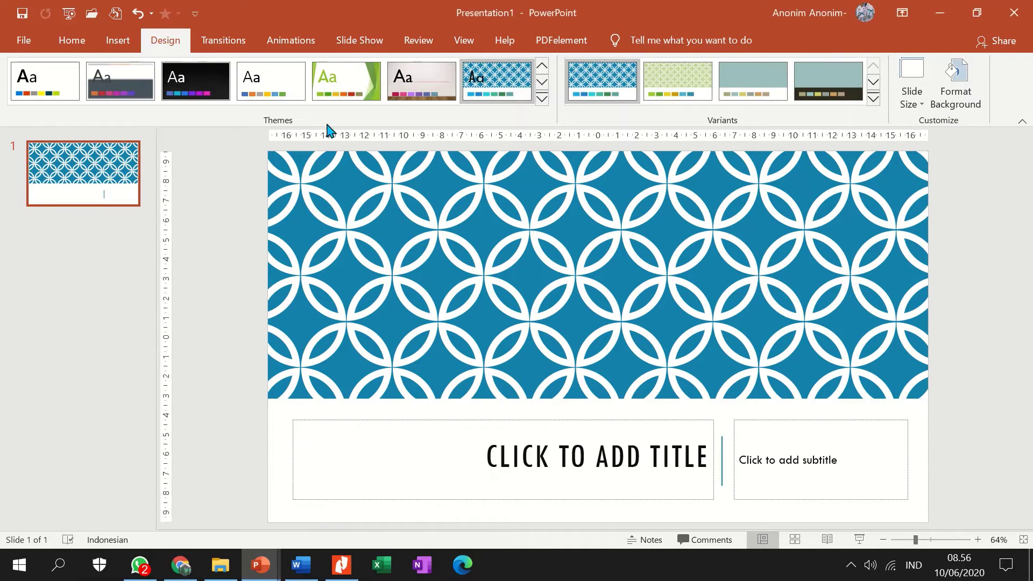
left_click(412, 89)
left_click(487, 73)
mouse_move(179, 574)
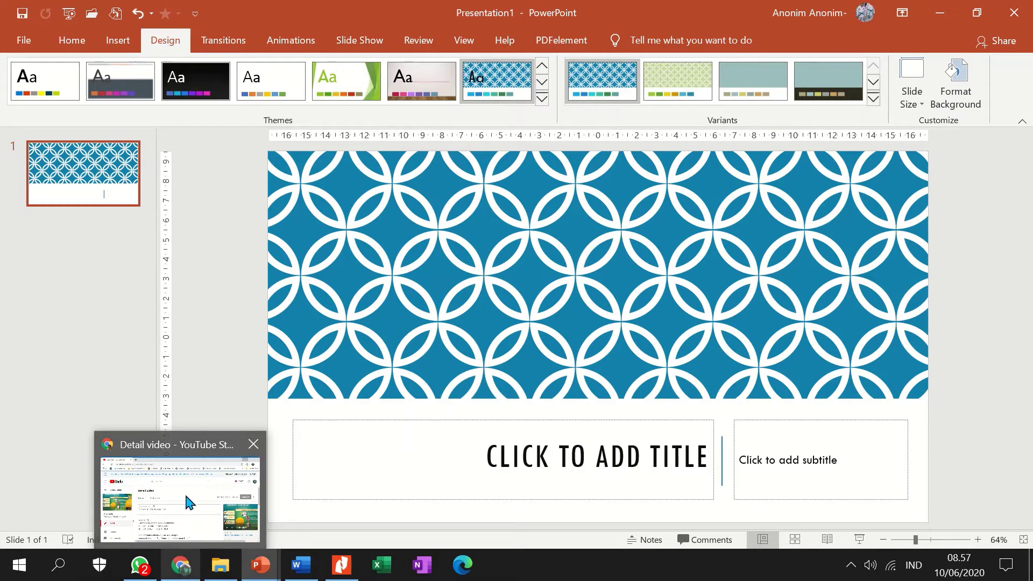
mouse_move(261, 565)
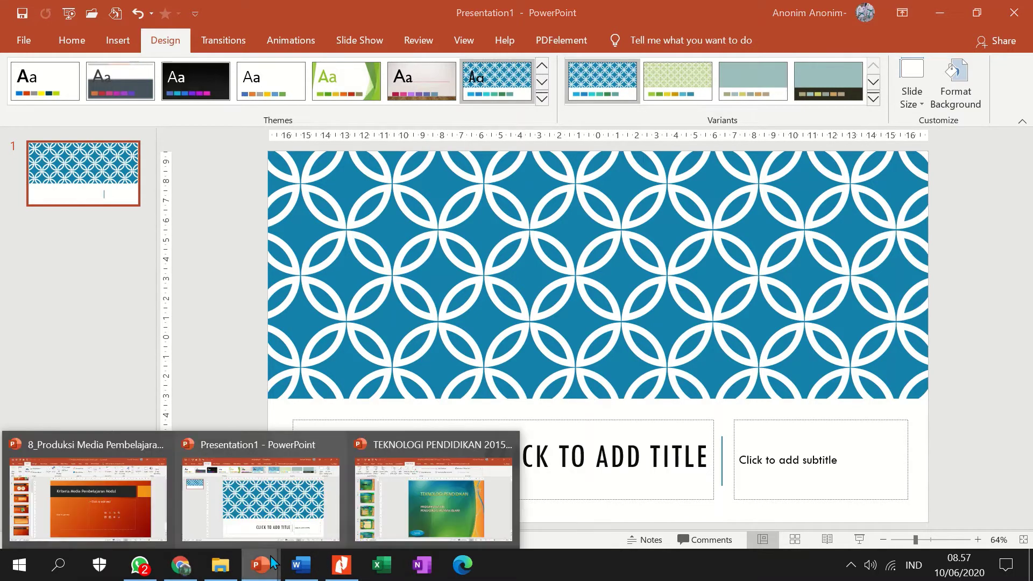
left_click(442, 509)
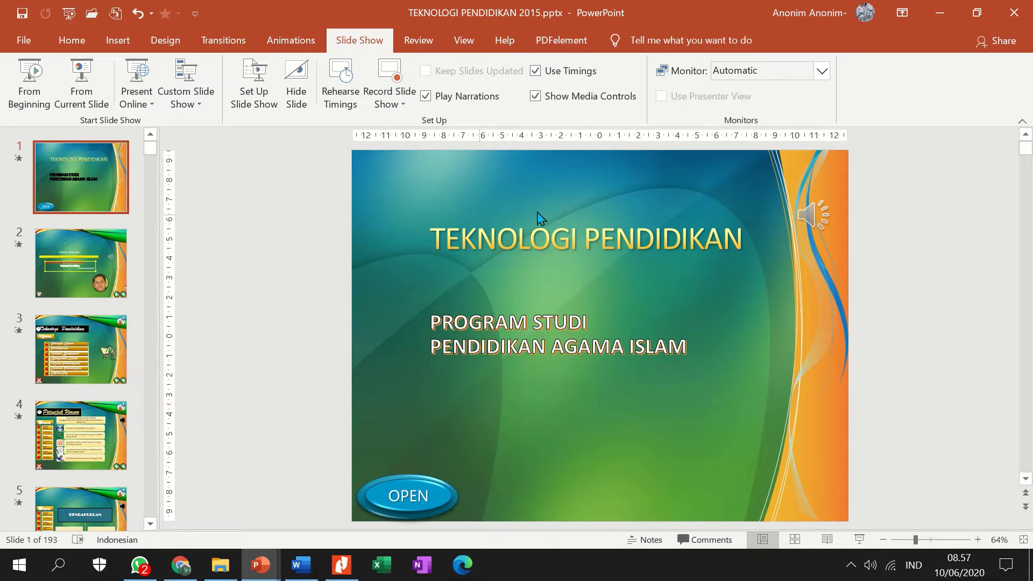
left_click(181, 565)
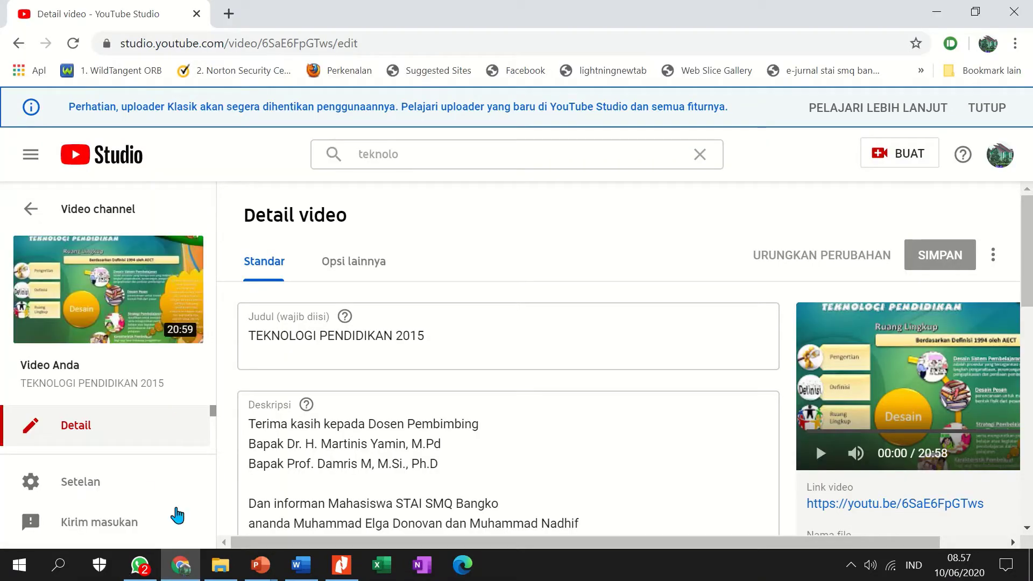
left_click(260, 565)
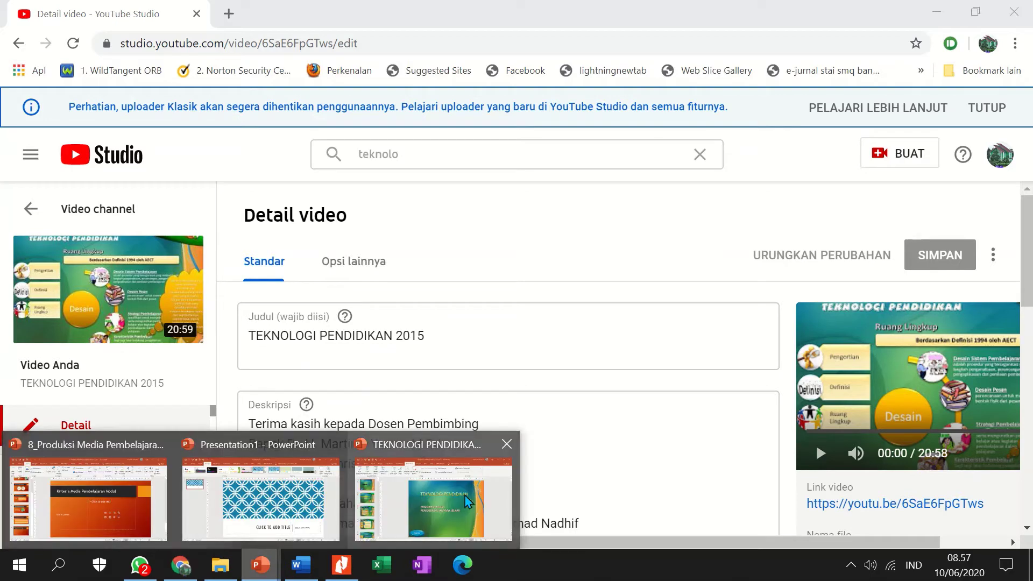
left_click(261, 500)
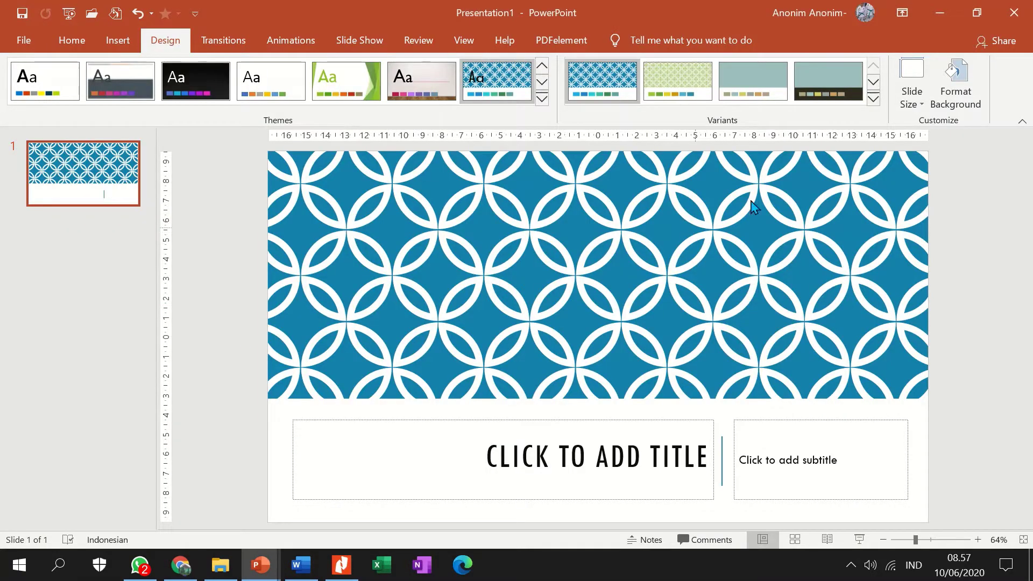
Try the plain black, schoolchildren and Universitas Terbuka book-cover custom themes on Presentation1
left_click(195, 80)
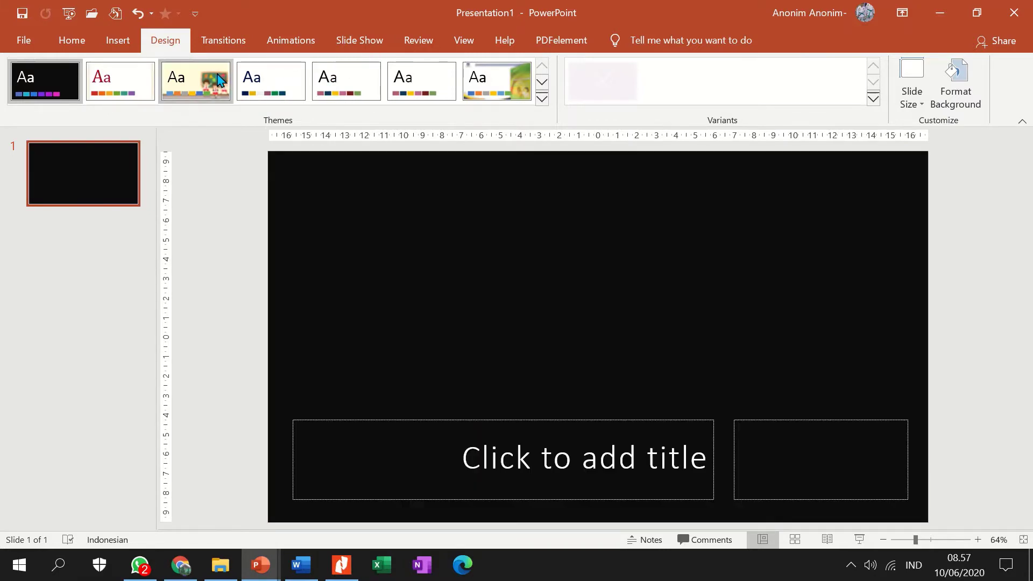
left_click(196, 80)
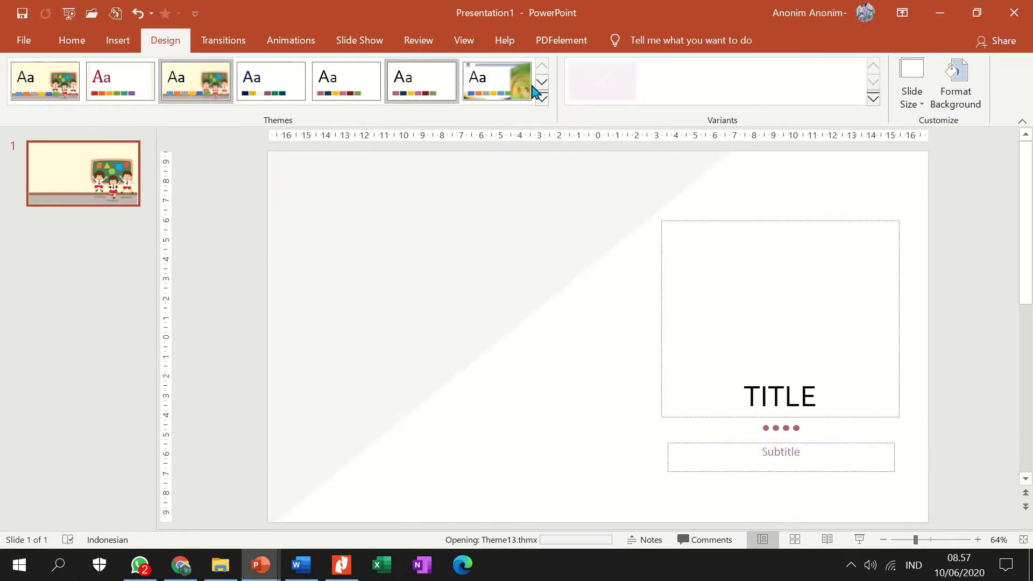
left_click(542, 99)
left_click(454, 172)
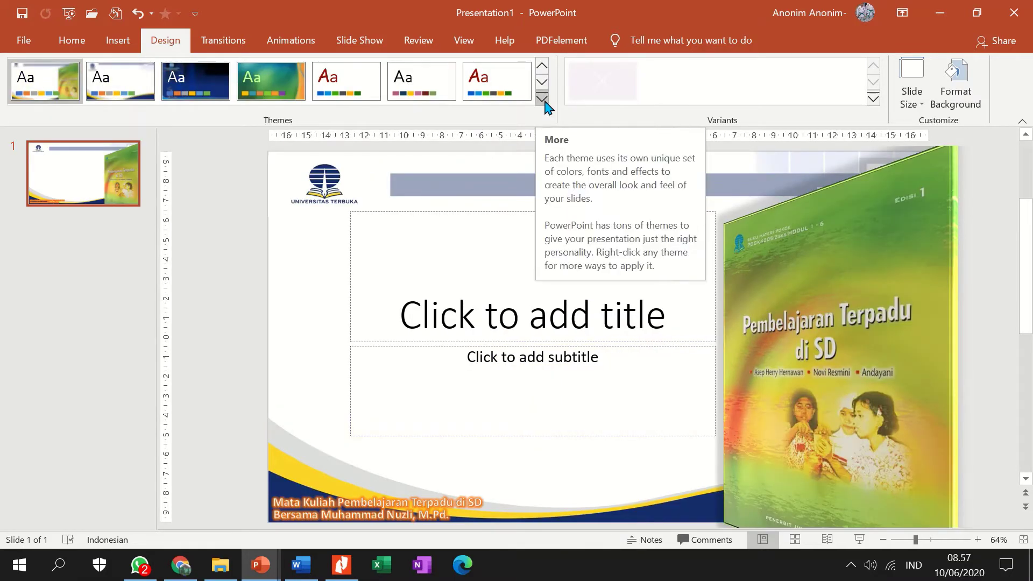
Apply the black Office theme with multicoloured ribbon waves to the presentation
left_click(543, 99)
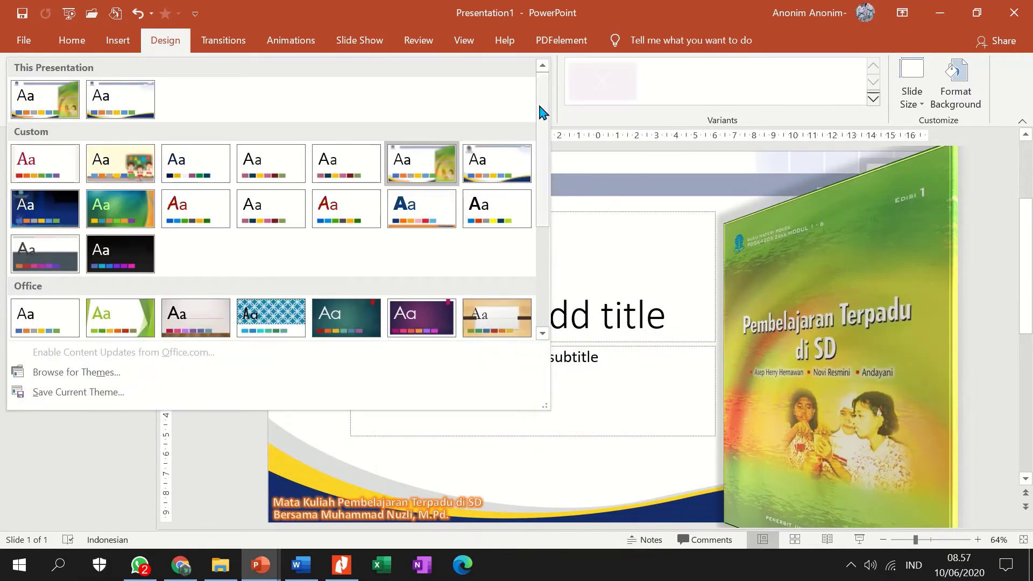
scroll(400, 257, "down", 3)
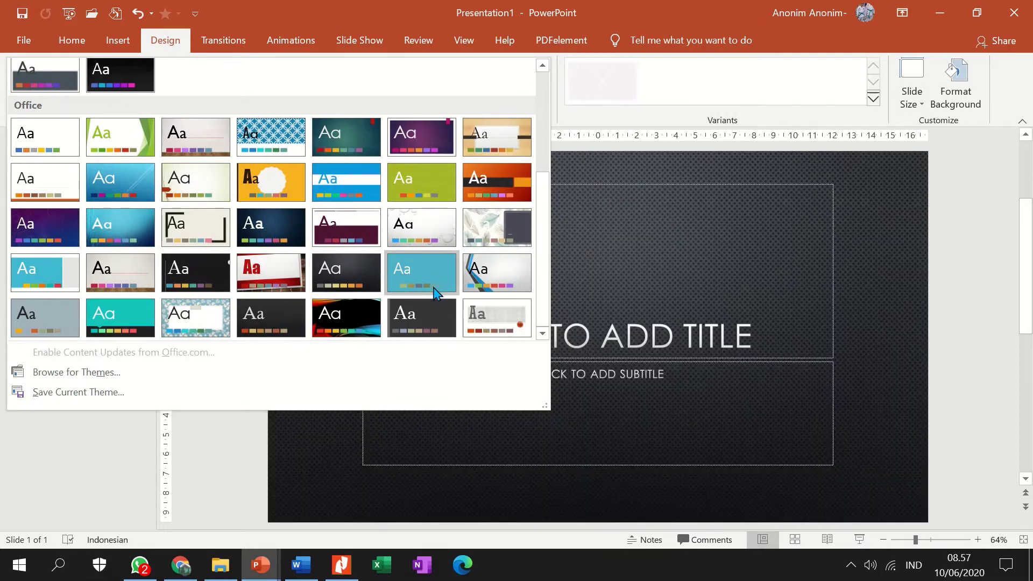
left_click(372, 323)
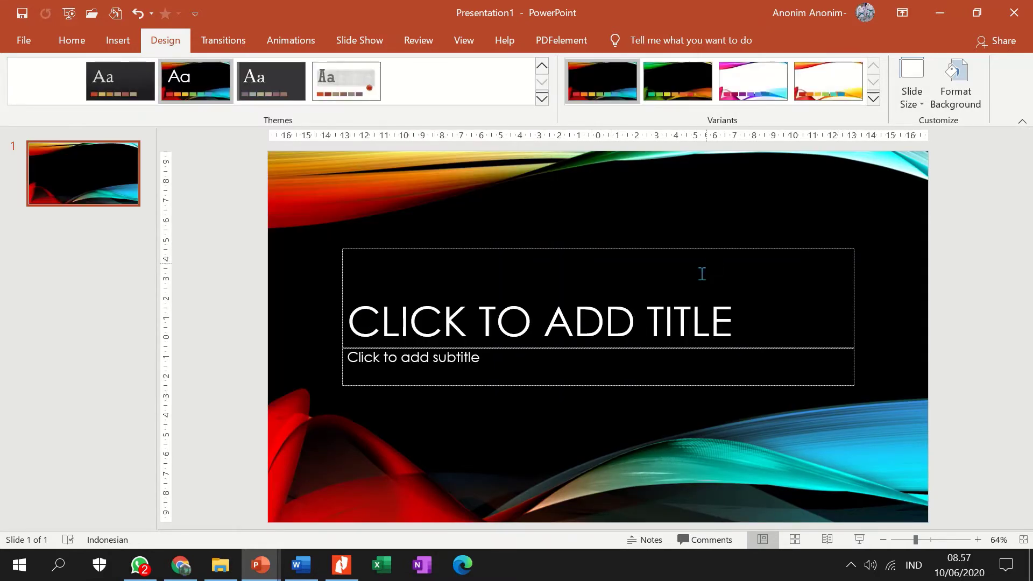
Enter the title slide's heading on two lines as "MODUL" and "PENDIDIKAN"
left_click(635, 310)
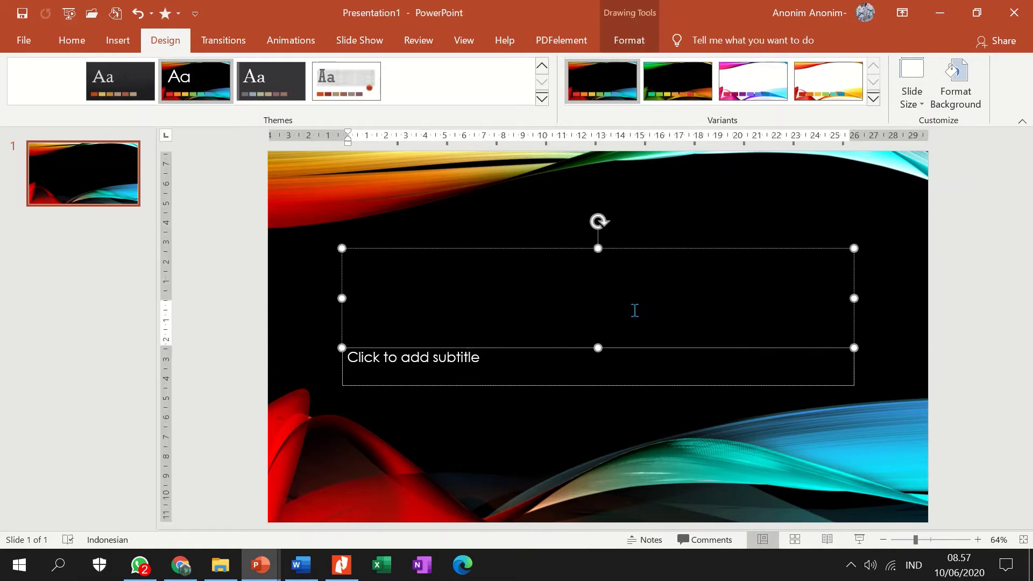
type("MODUL")
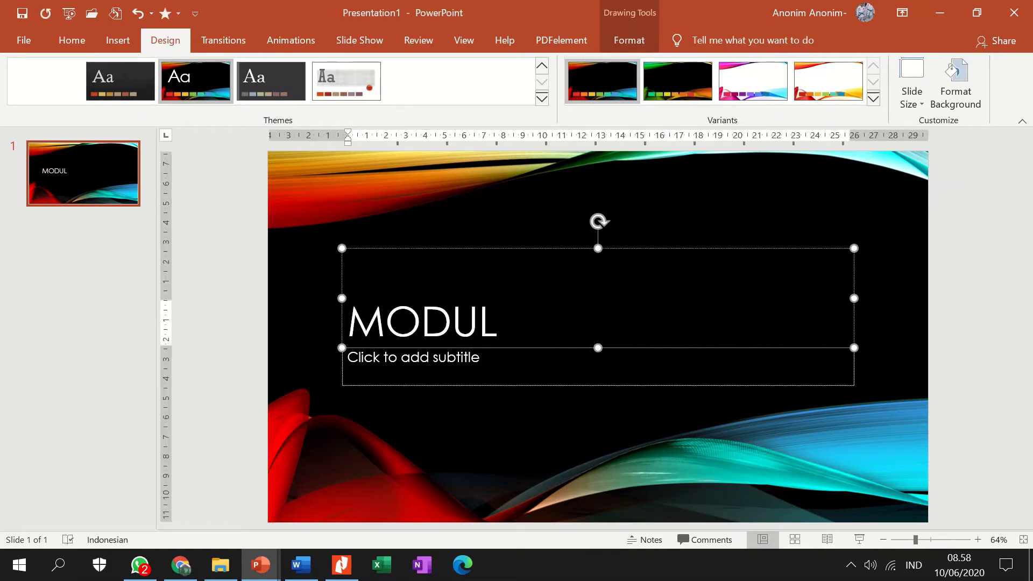
key("Return")
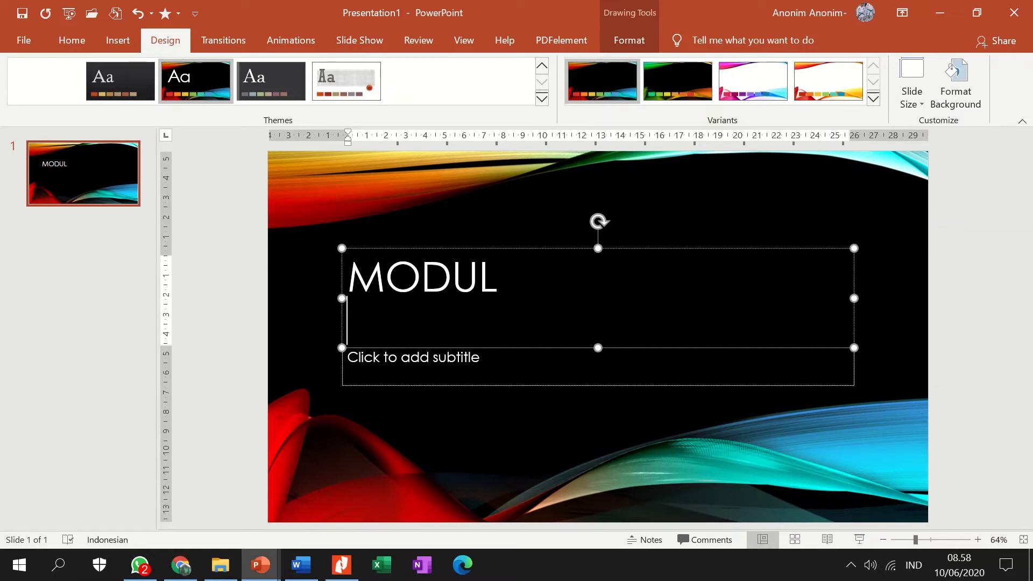
type("PENDIDIKAN ")
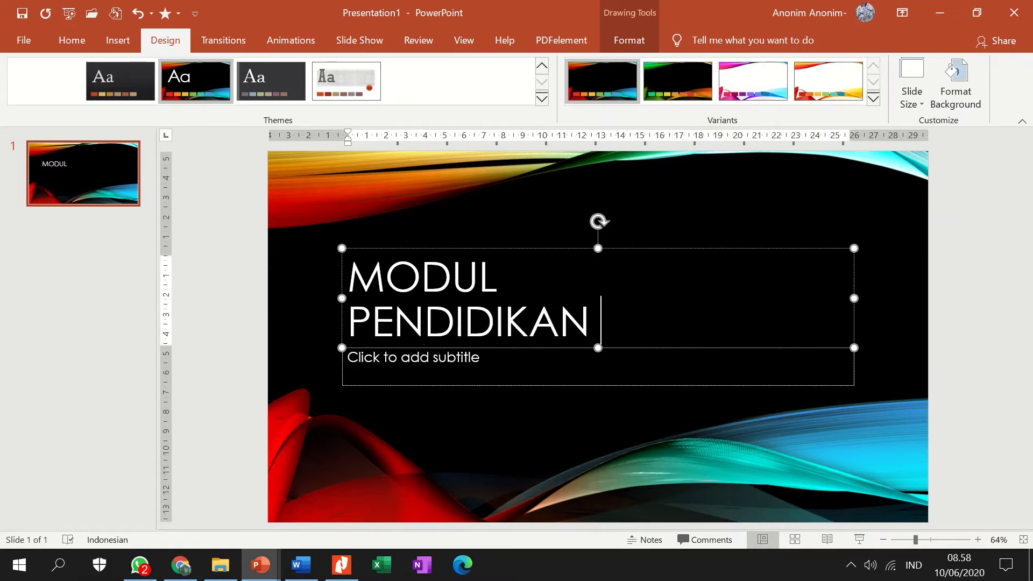
type("A")
key("BackSpace")
Switch to Nitro Pro, open the recent document Kelas_01_SD_Tematik_4_Keluargaku_Guru_2017.pdf to view its cover, and close it
left_click(229, 569)
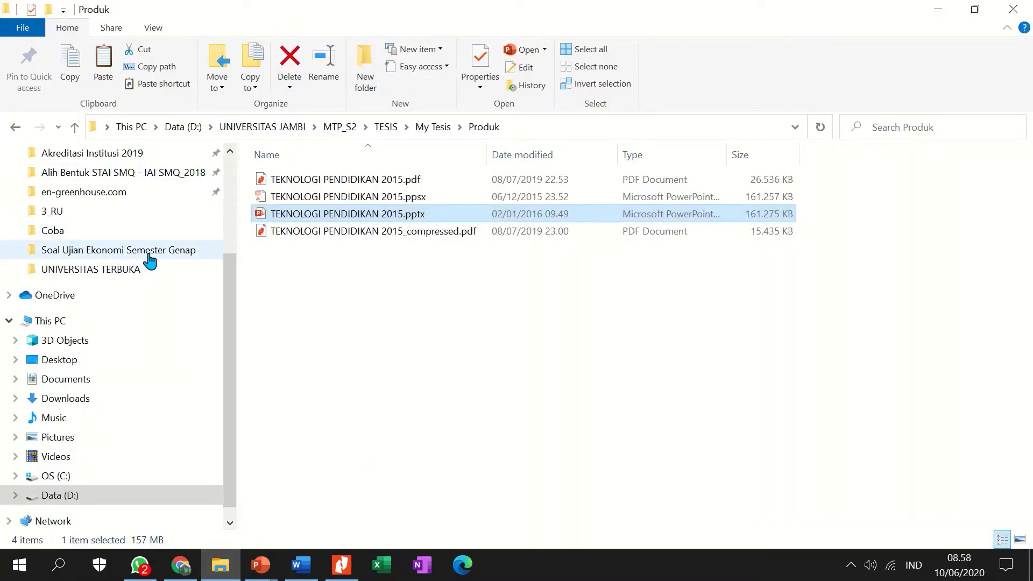
left_click(344, 577)
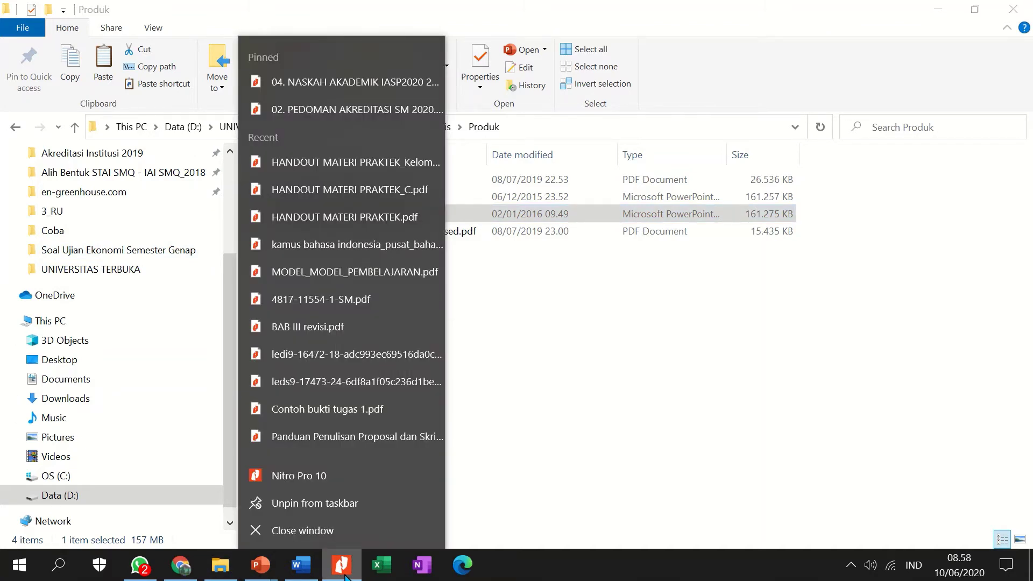
left_click(344, 571)
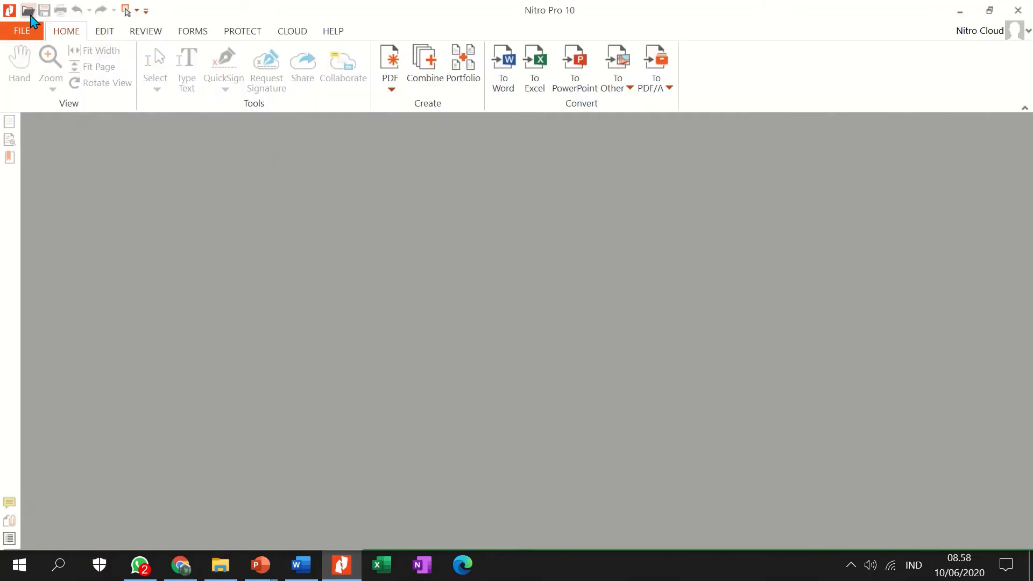
left_click(29, 11)
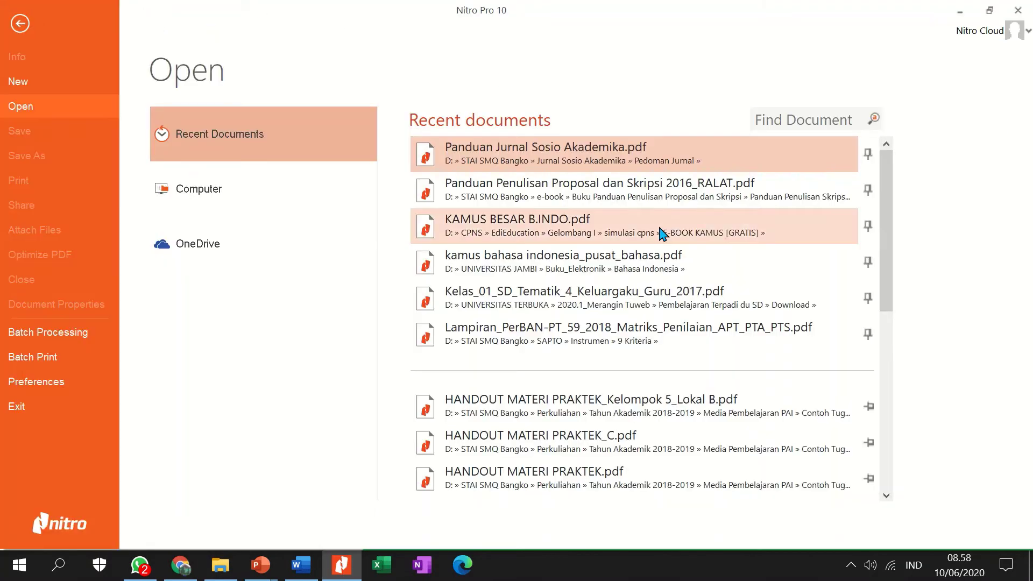
left_click(652, 305)
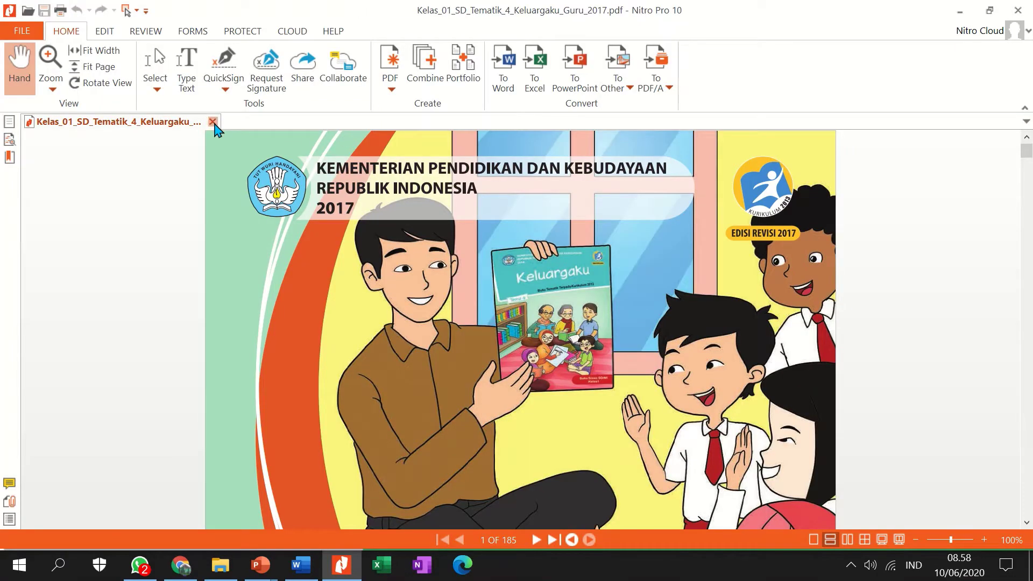
left_click(213, 122)
Switch to File Explorer and look for an example book in Tahun Akademik 2019-2020, under Perencanaan dan Desain Pembelajaran PAI
left_click(220, 565)
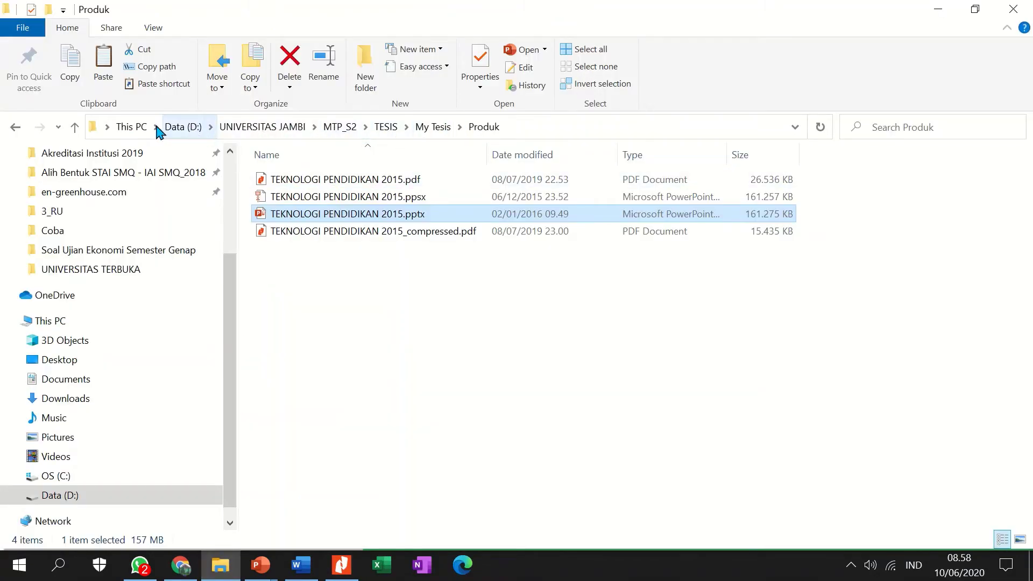
scroll(81, 226, "up", 3)
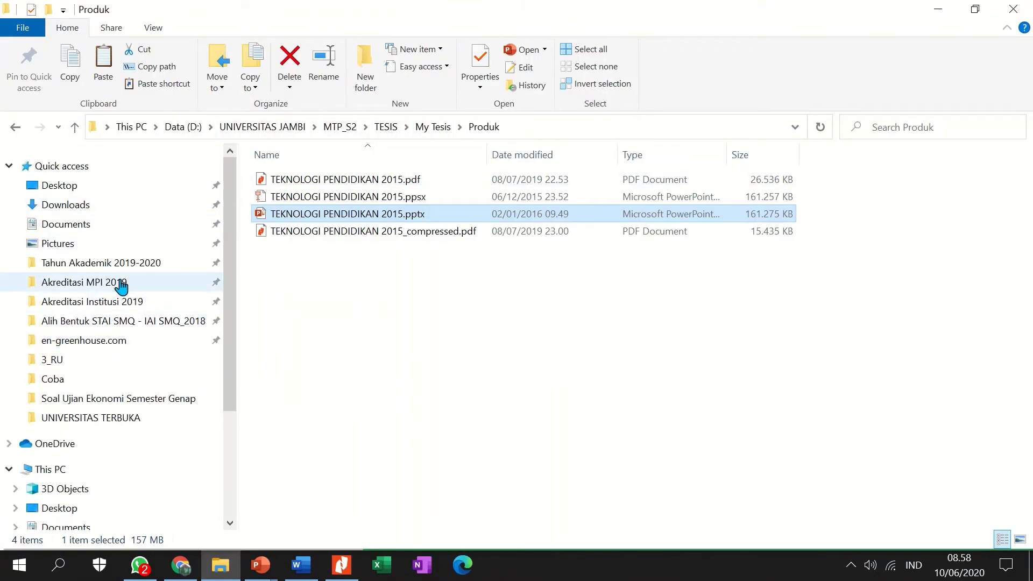
left_click(122, 266)
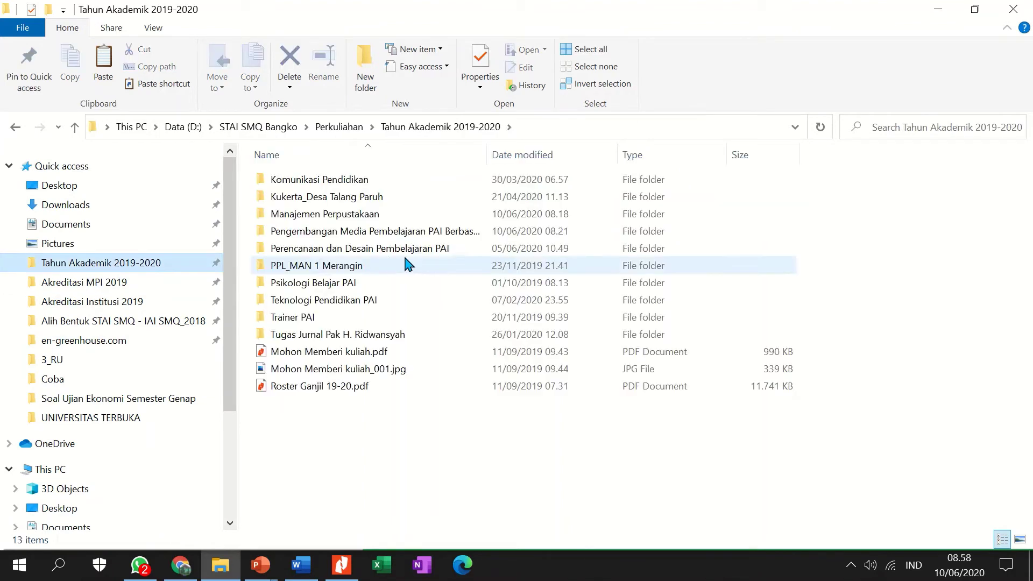
double_click(337, 248)
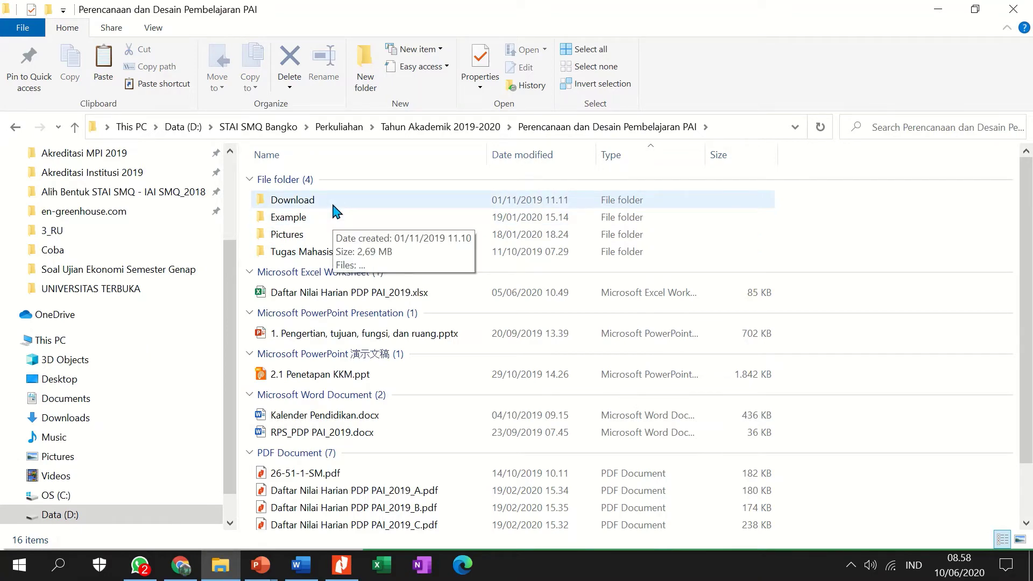
double_click(333, 209)
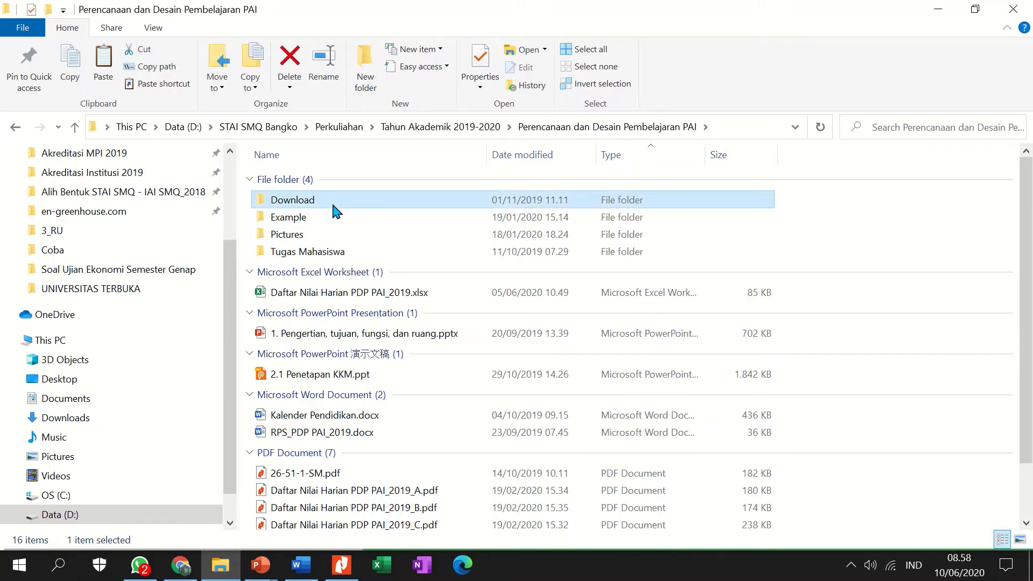
Look for an example book in Perkuliahan's ebook folder, inside its Perencanaan dan Desain Pembelajaran subfolder
left_click(451, 129)
left_click(372, 128)
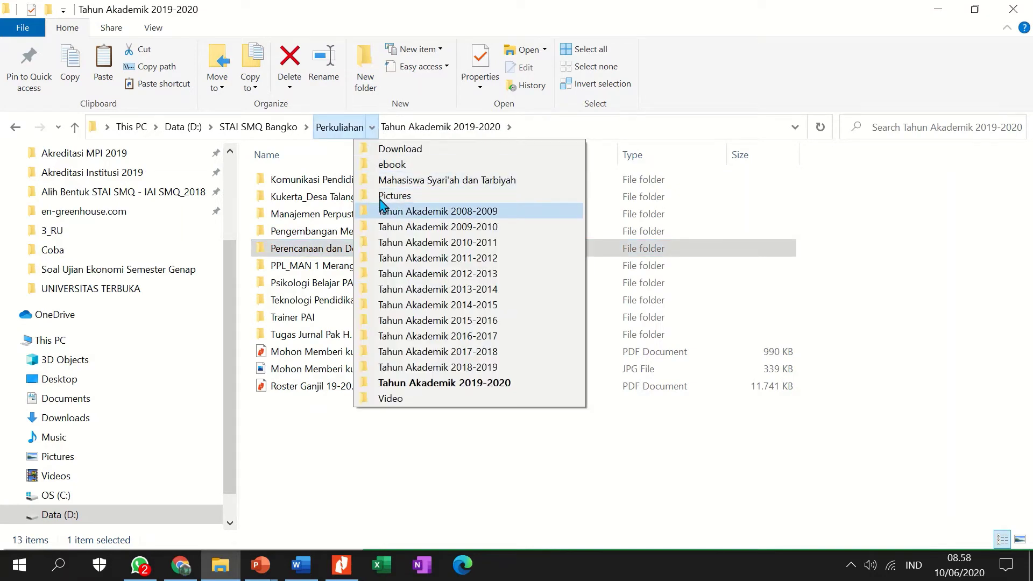
left_click(388, 165)
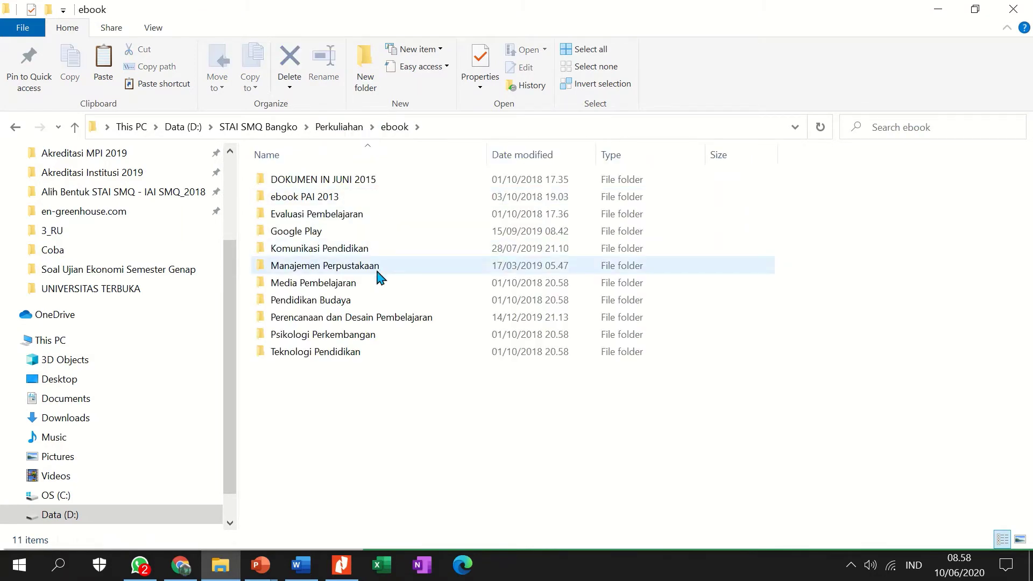
double_click(380, 318)
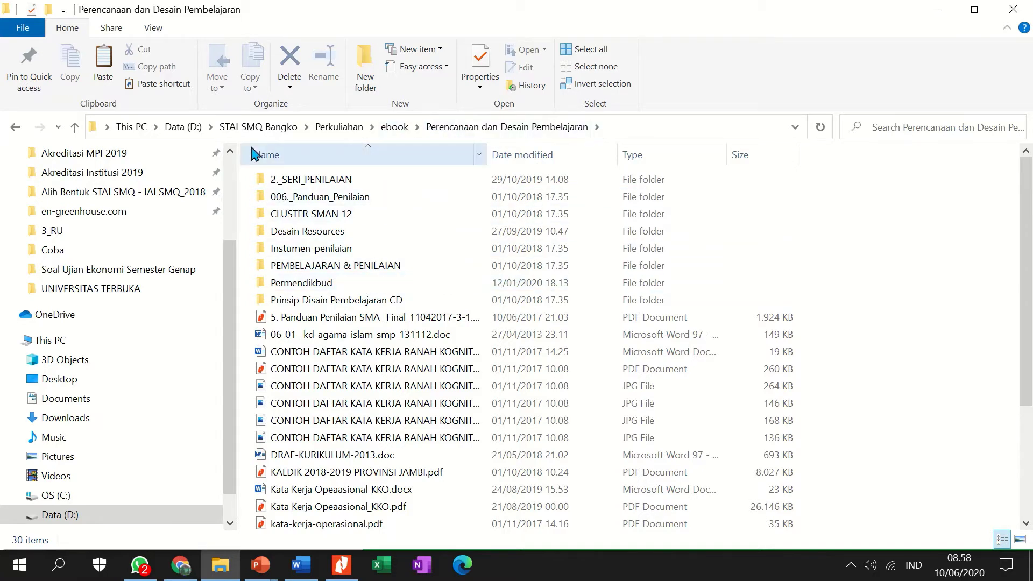
Go to the E-book folder inside My Document\Adek on drive D
scroll(115, 195, "up", 3)
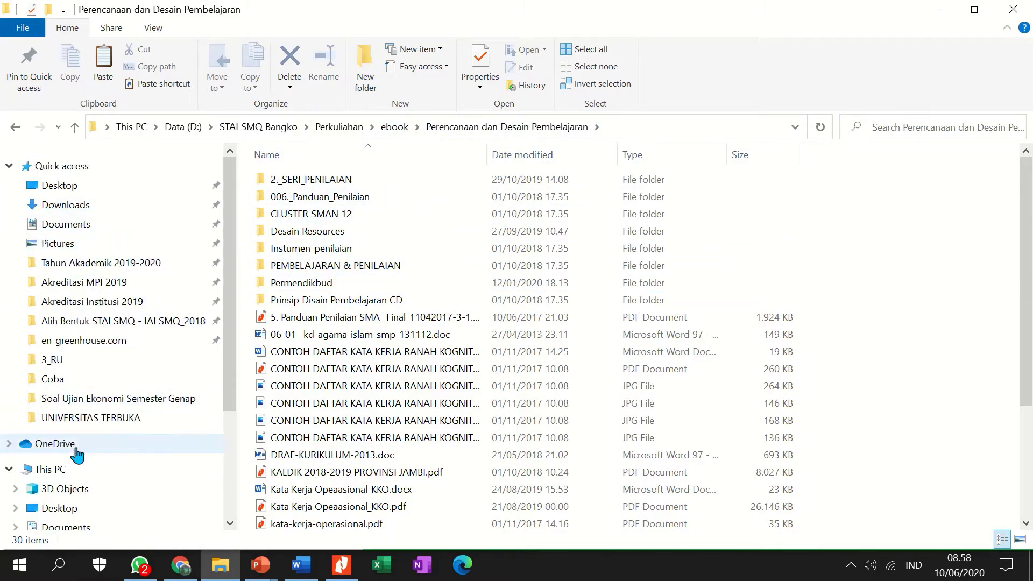
left_click(211, 128)
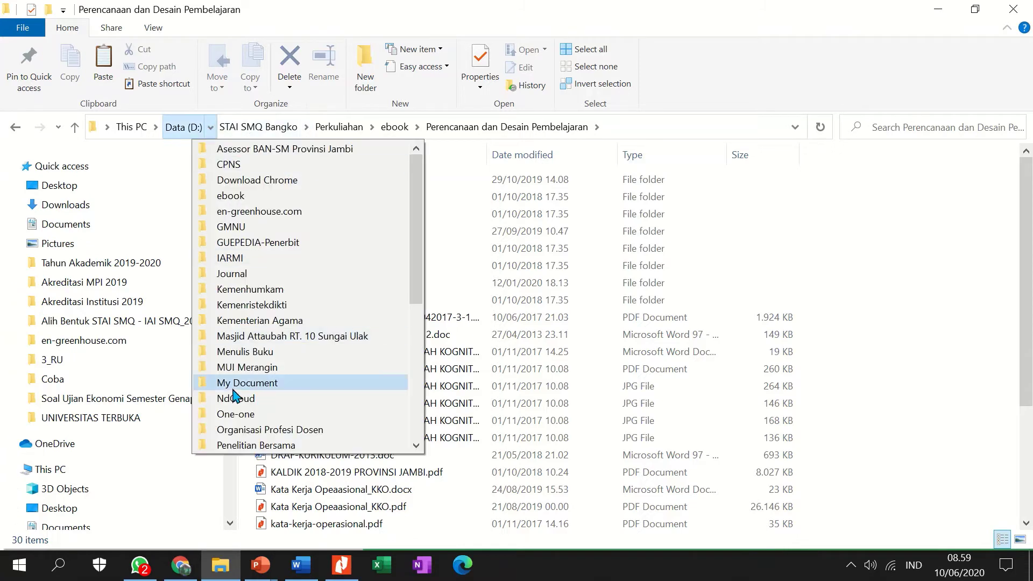
left_click(249, 383)
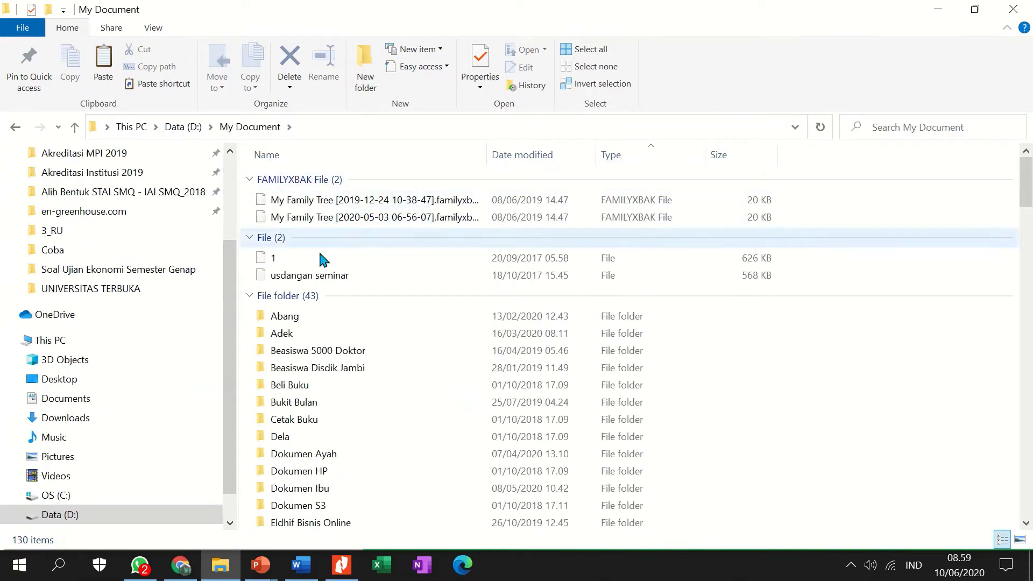
double_click(291, 330)
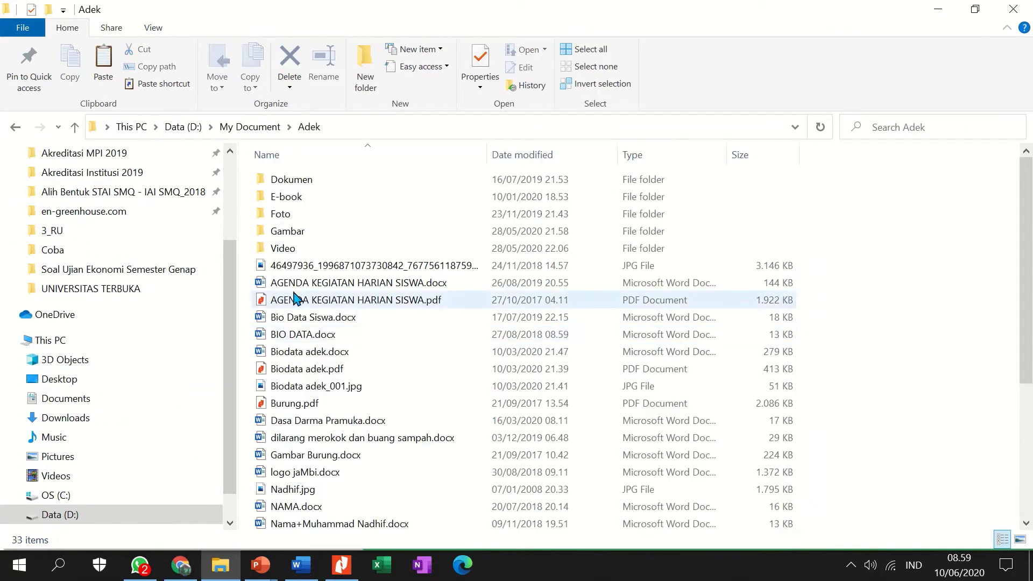
left_click(298, 200)
double_click(298, 200)
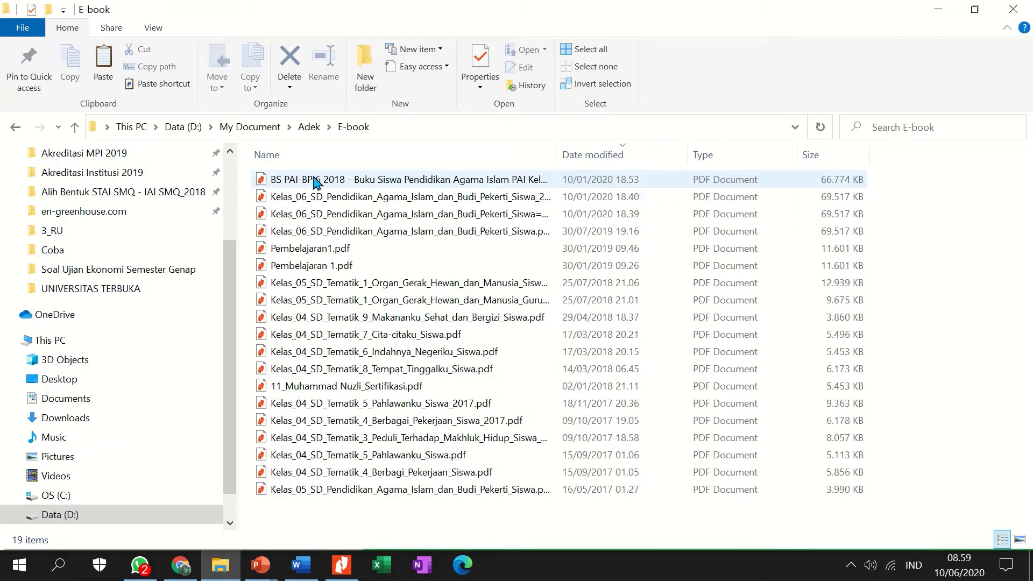
Open Kelas_05_SD_Pendidikan_Agama_Islam_dan_Budi_Pekerti_Siswa.pdf and examine its cover, foreword, table of contents and first lesson
double_click(355, 491)
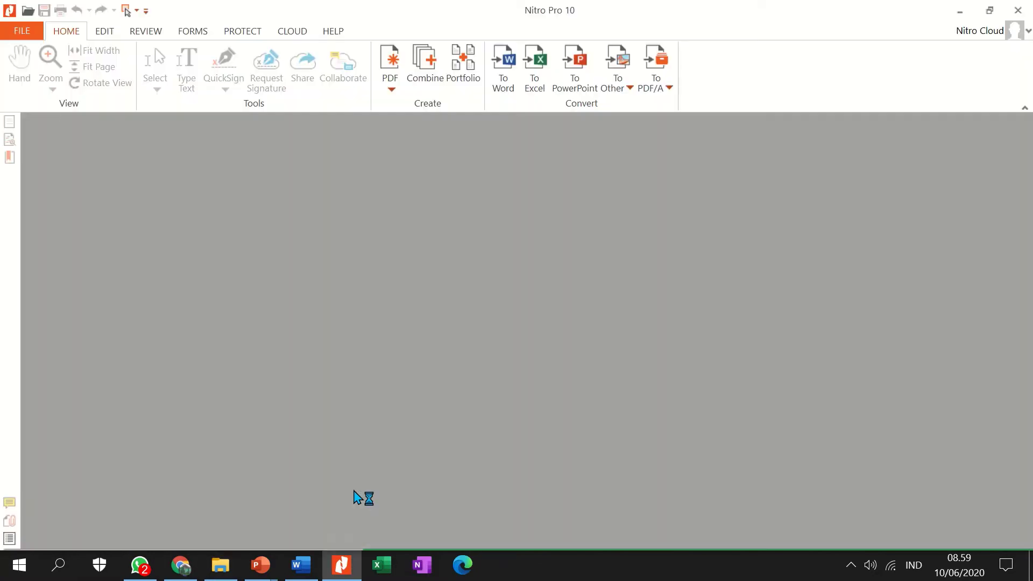
scroll(565, 215, "down", 20)
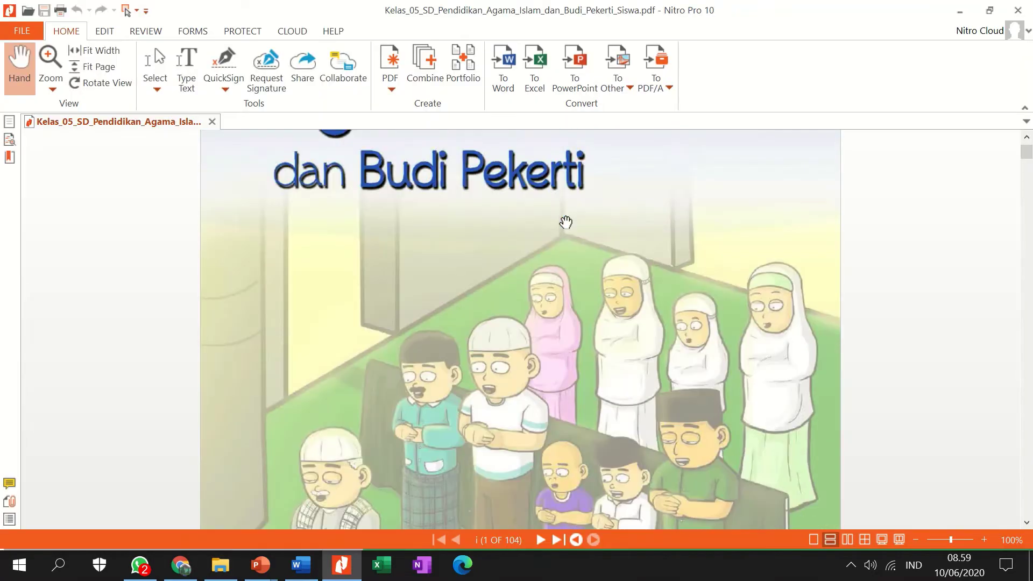
scroll(548, 249, "down", 15)
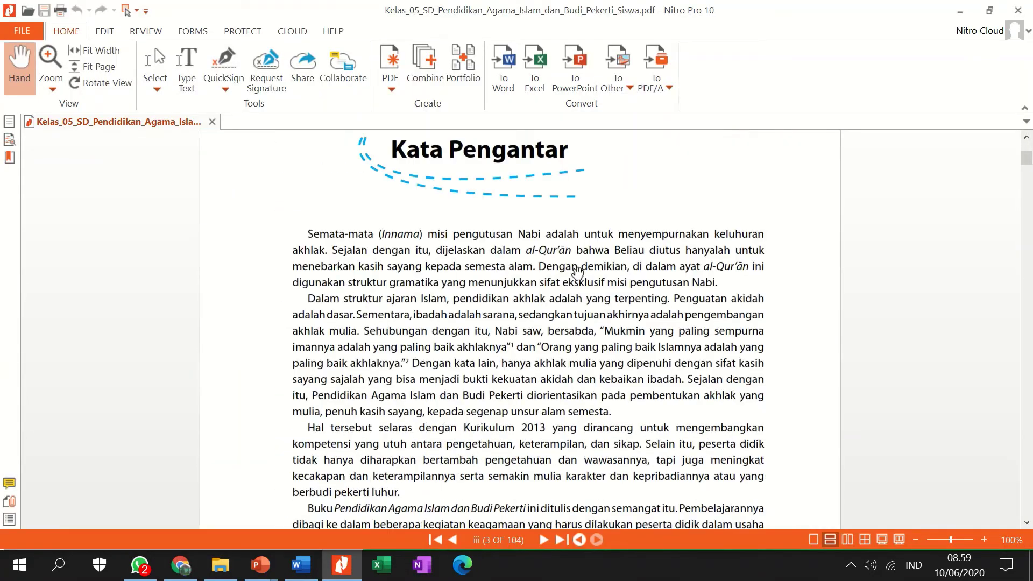
scroll(581, 295, "down", 10)
scroll(581, 293, "up", 9)
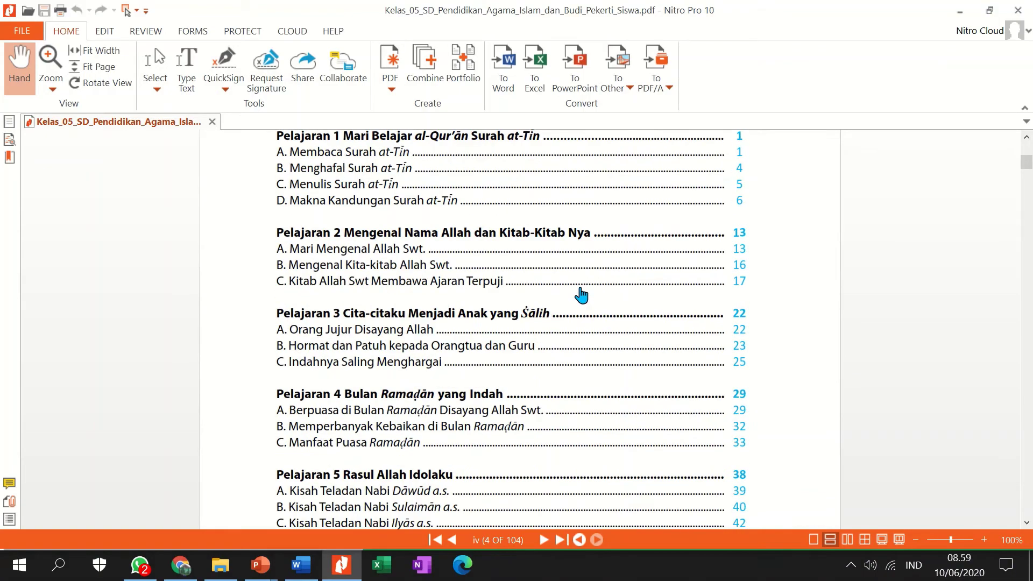
scroll(583, 289, "down", 12)
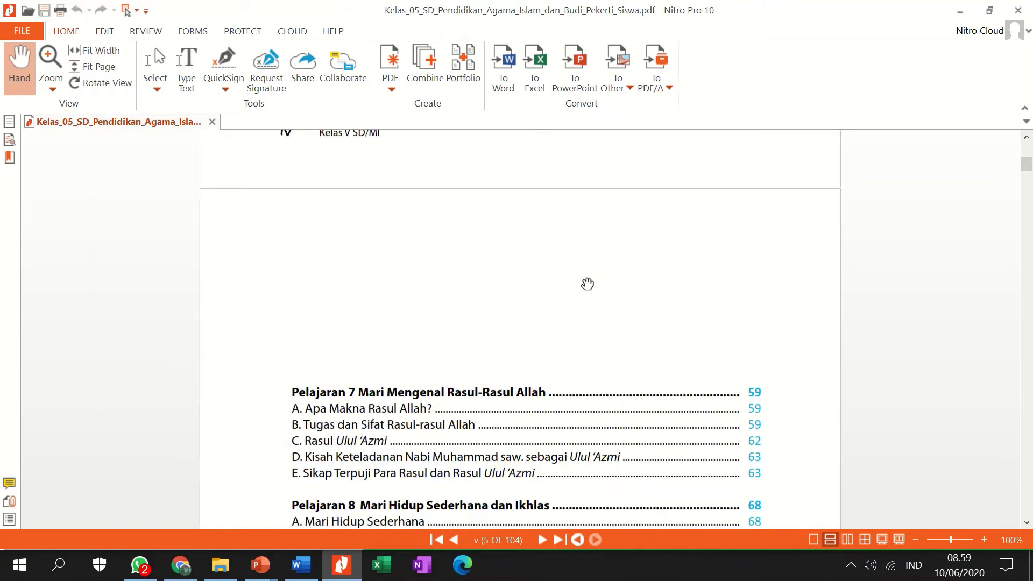
scroll(588, 271, "down", 10)
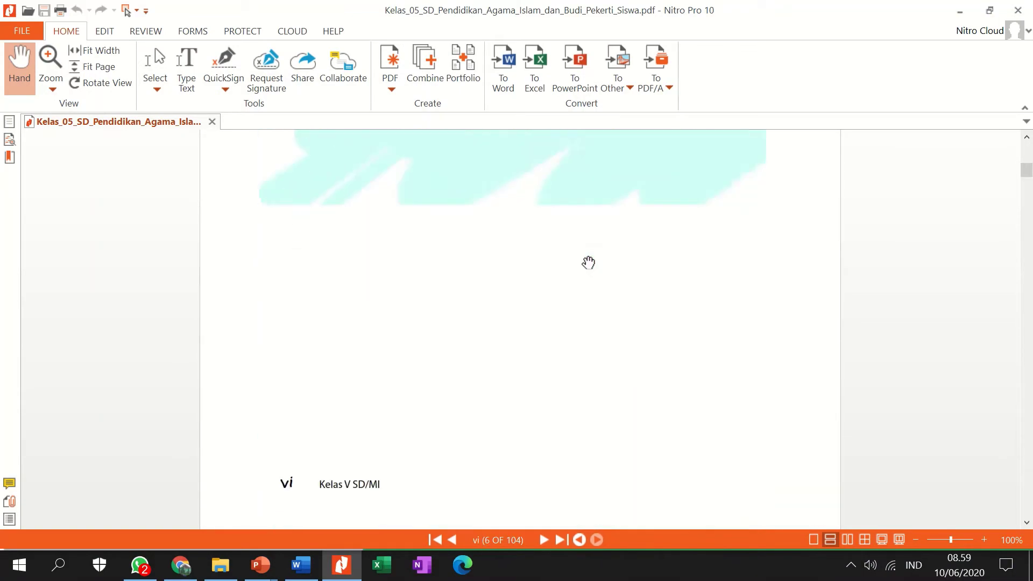
scroll(589, 260, "down", 5)
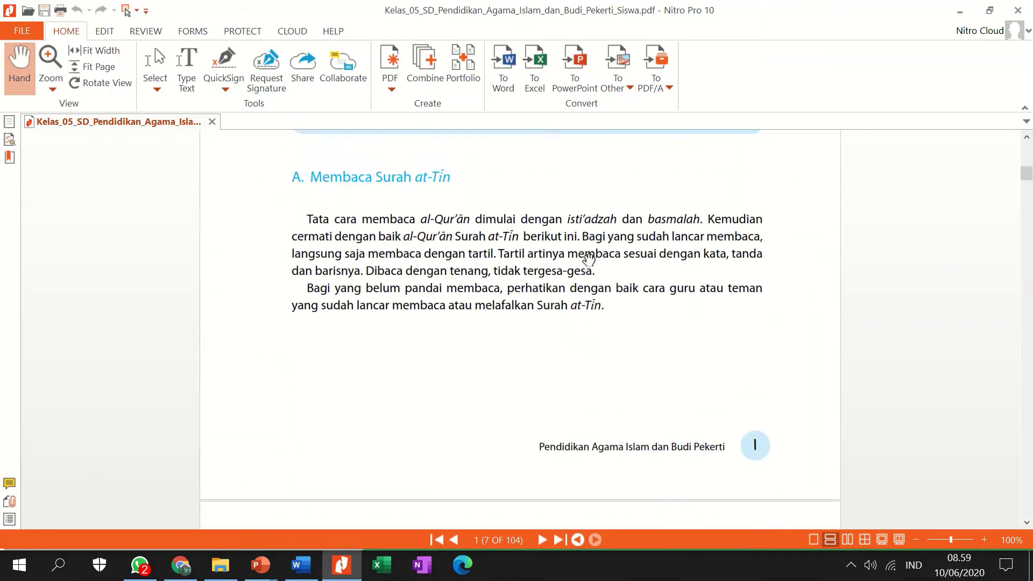